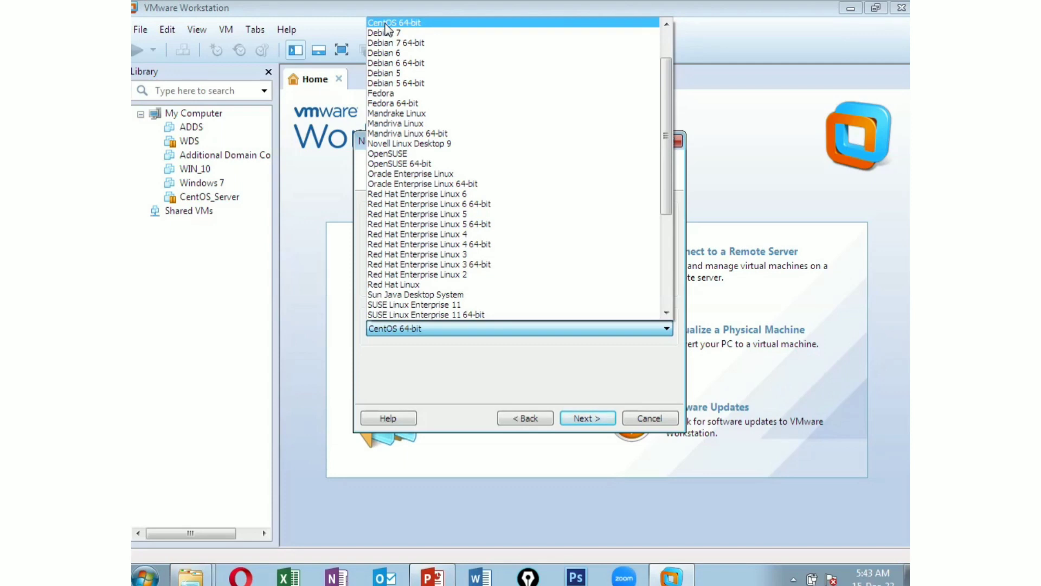
Choose Linux, CentOS 64-bit as the guest operating system and continue to naming
left_click(387, 23)
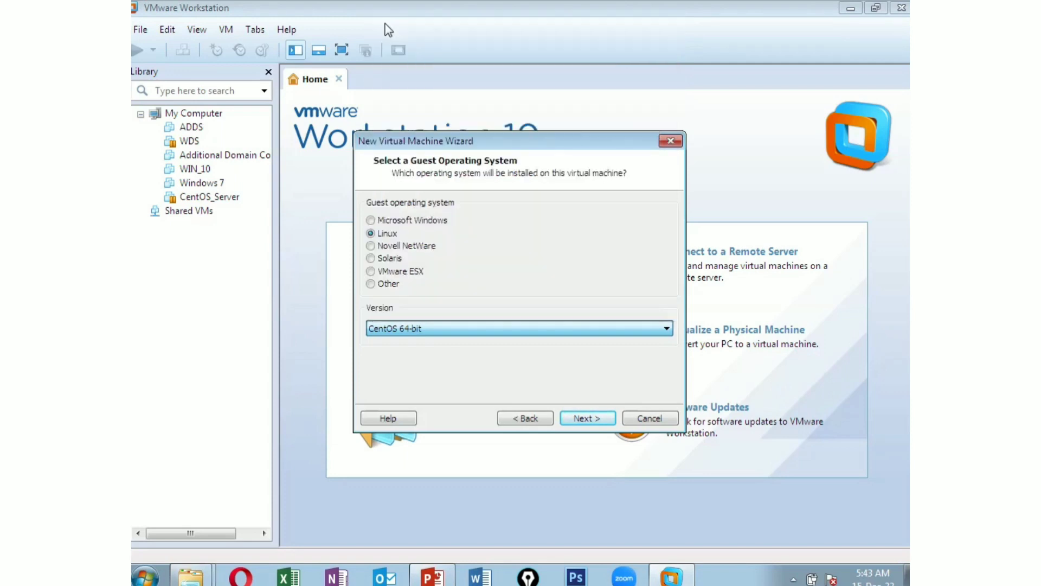
left_click(588, 418)
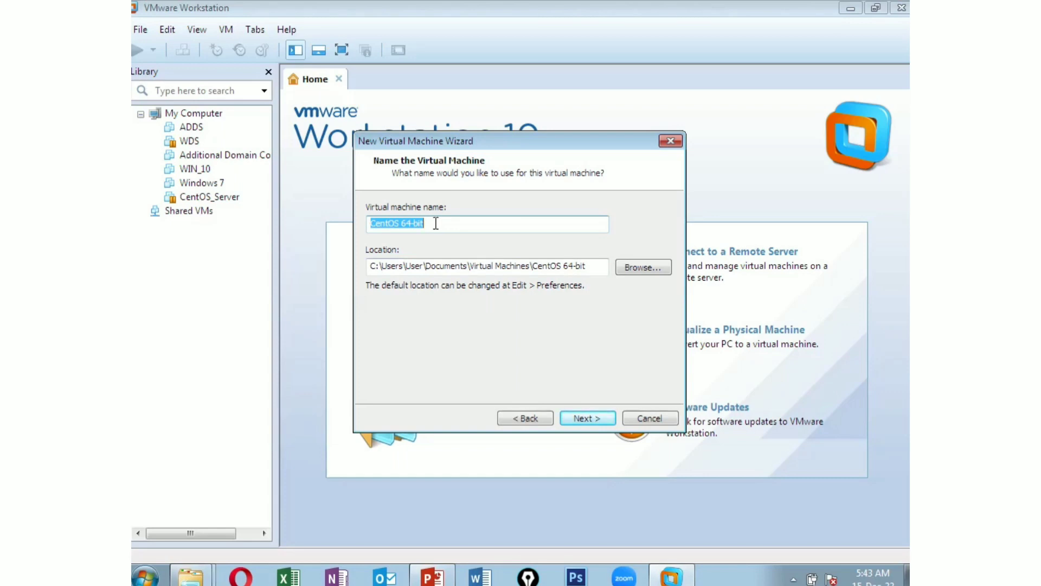
Name the machine 'Web Server GUI', keep the 20 GB split disk, and finish creating it
key("BackSpace")
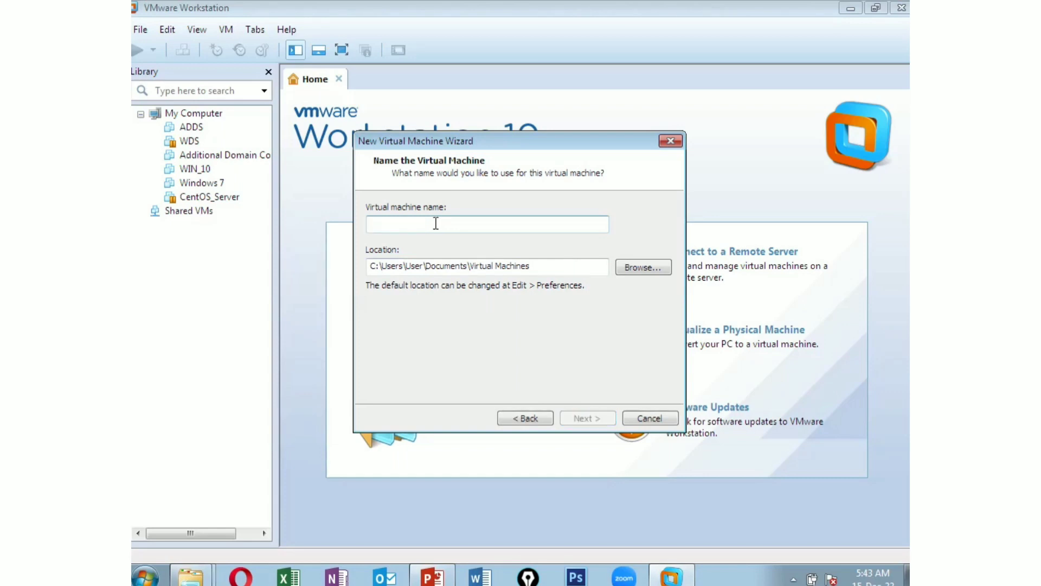
type("Web")
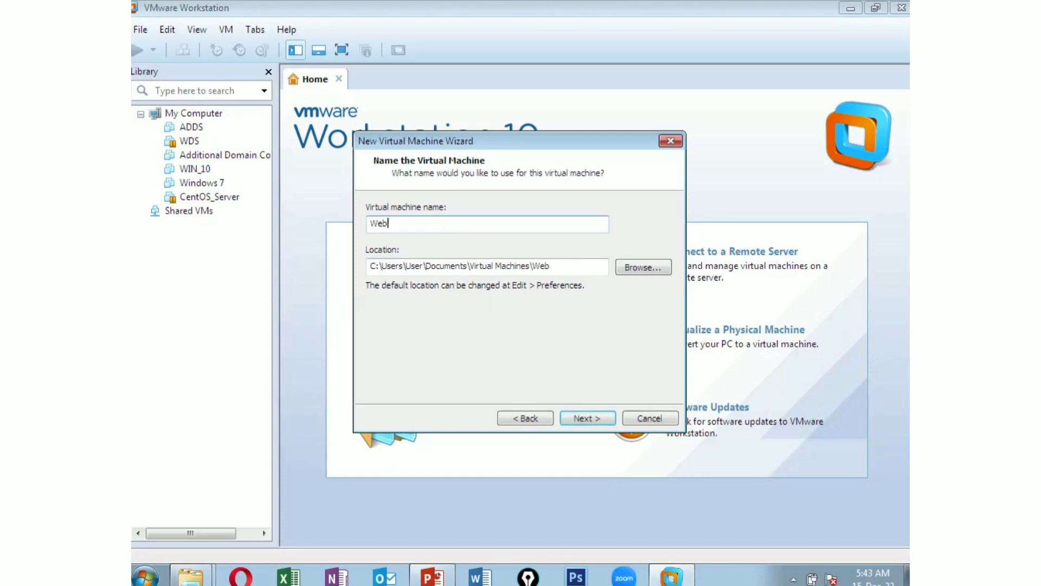
type(" Server GUI")
left_click(599, 418)
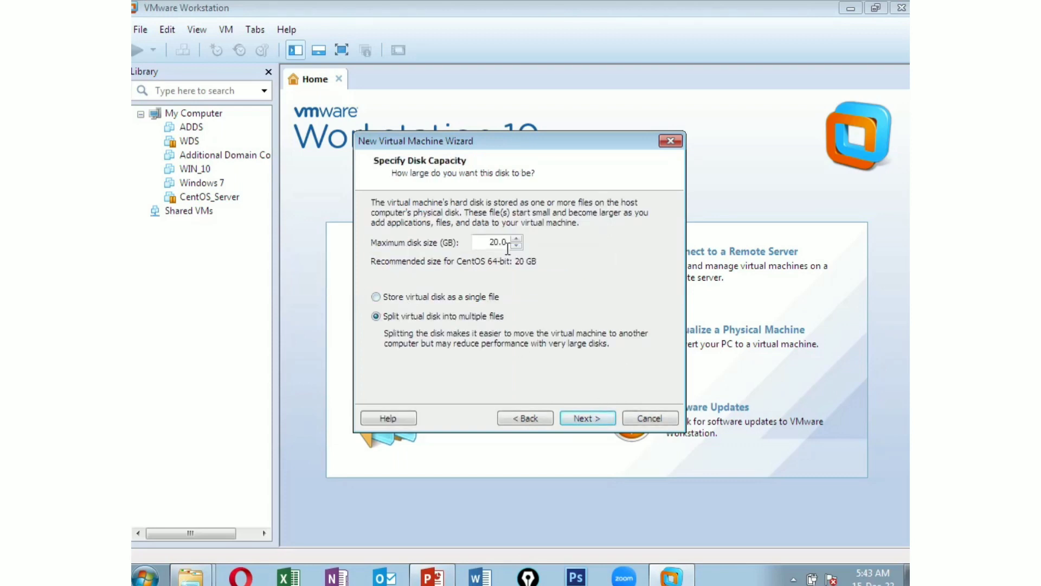
left_click(596, 419)
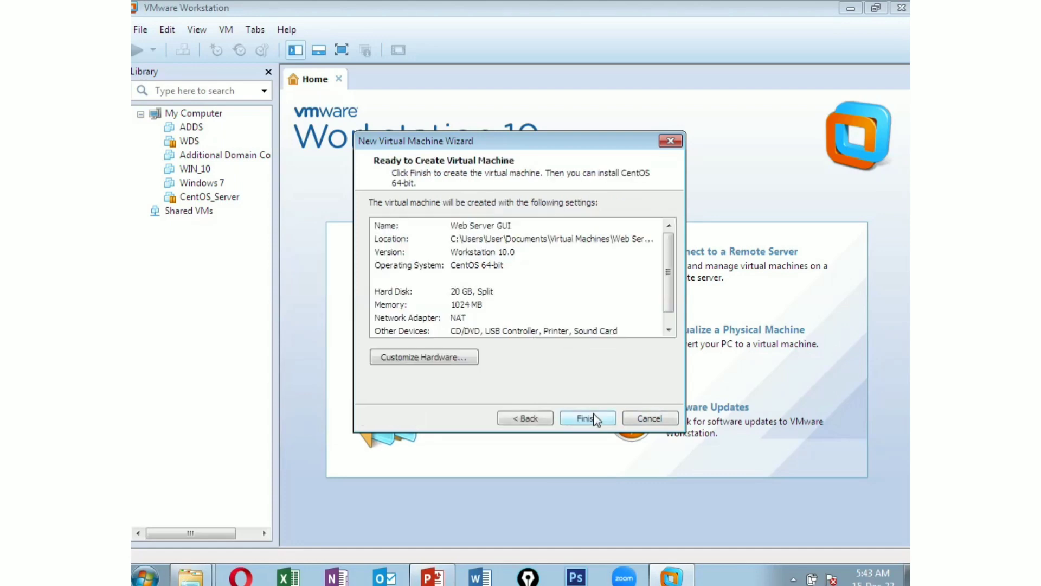
left_click(587, 418)
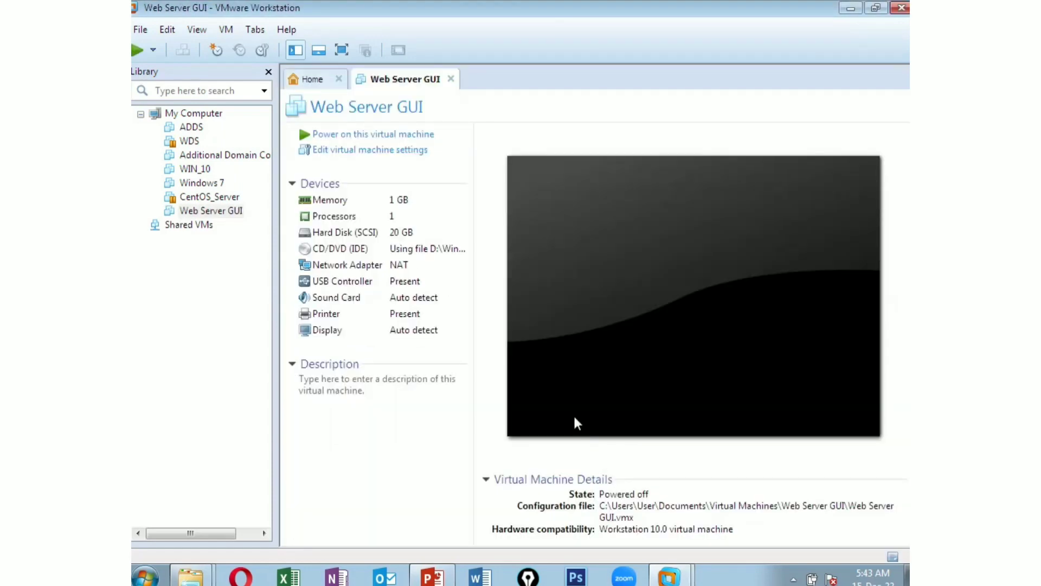
Power on Web Server GUI and switch it to full-screen view
left_click(358, 134)
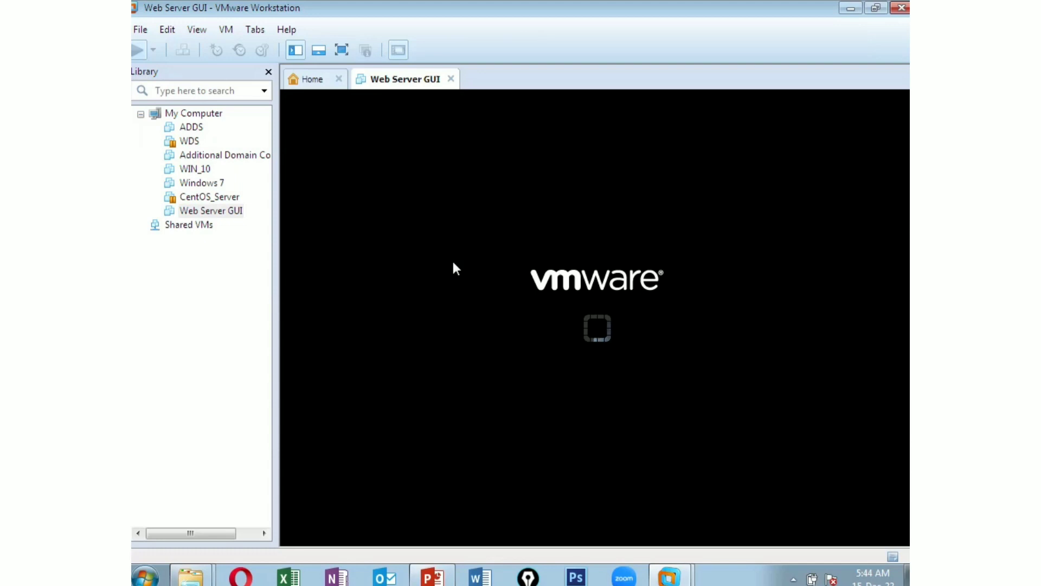
left_click(342, 52)
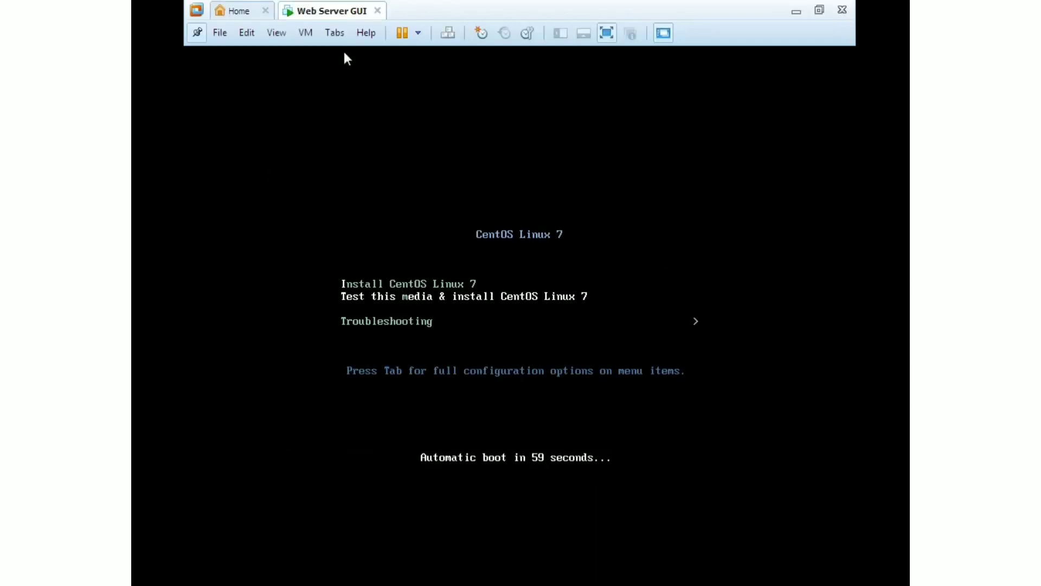
Select Install CentOS Linux 7 from the boot menu and launch it
left_click(395, 289)
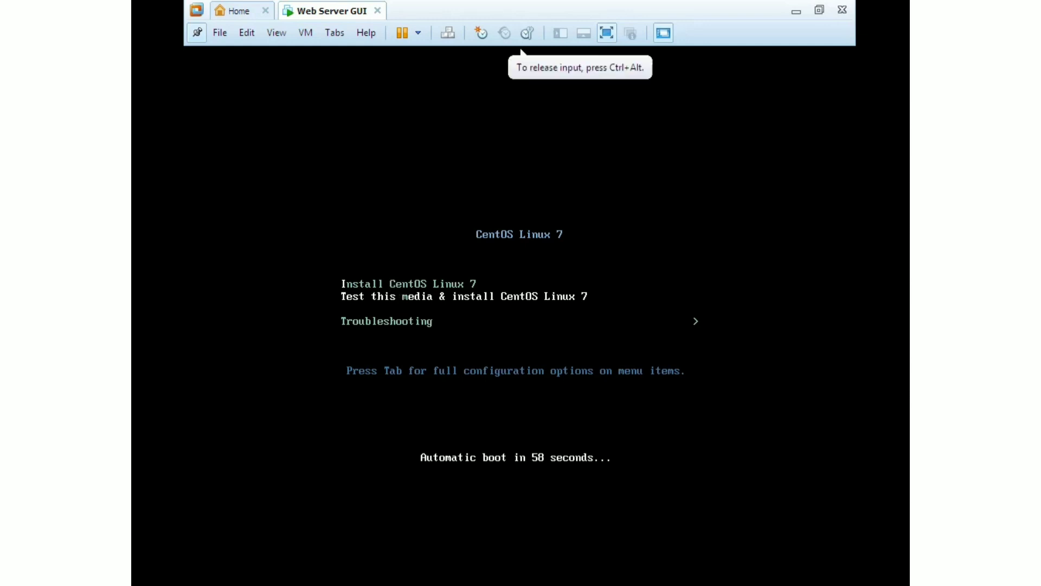
key("Up")
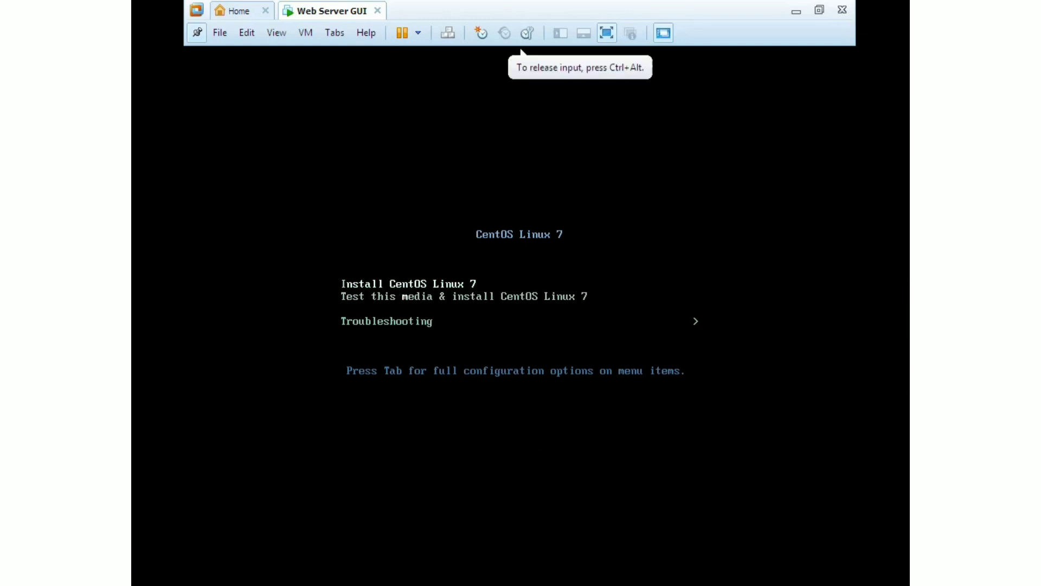
key("Return")
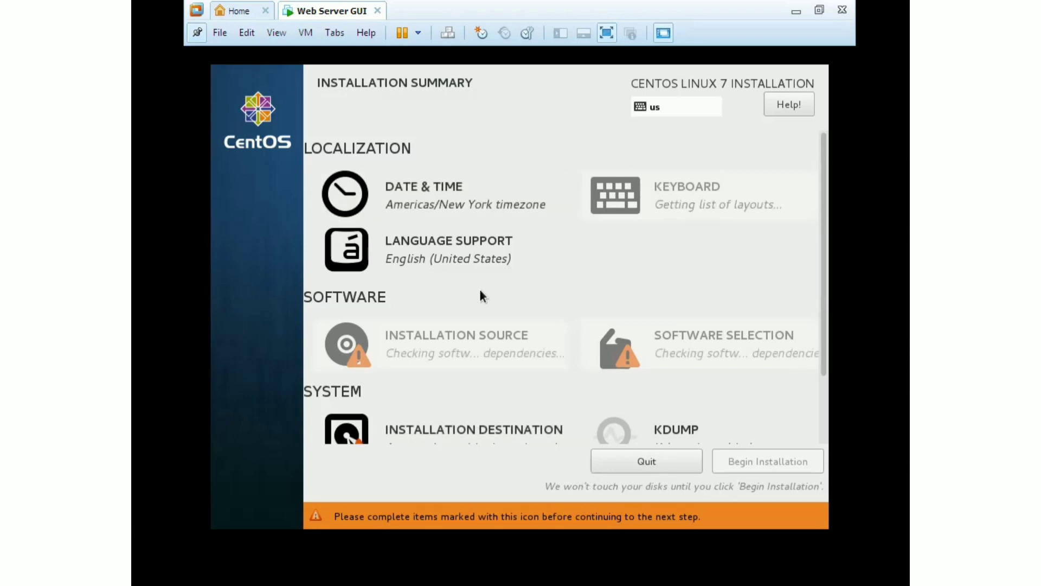
Set the timezone to India, Asia/Kolkata, and move the clock back four hours
left_click(449, 209)
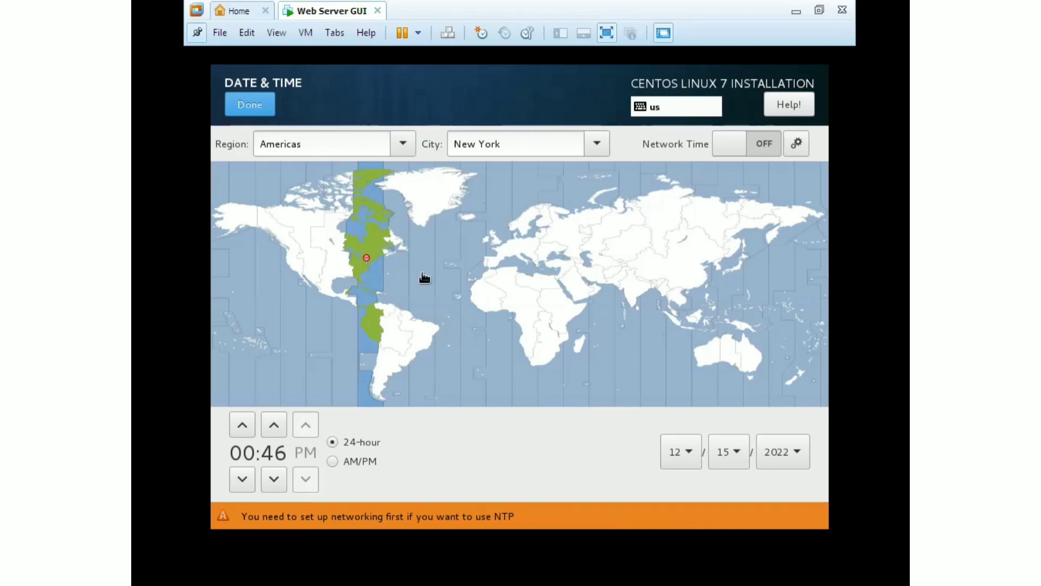
left_click(637, 293)
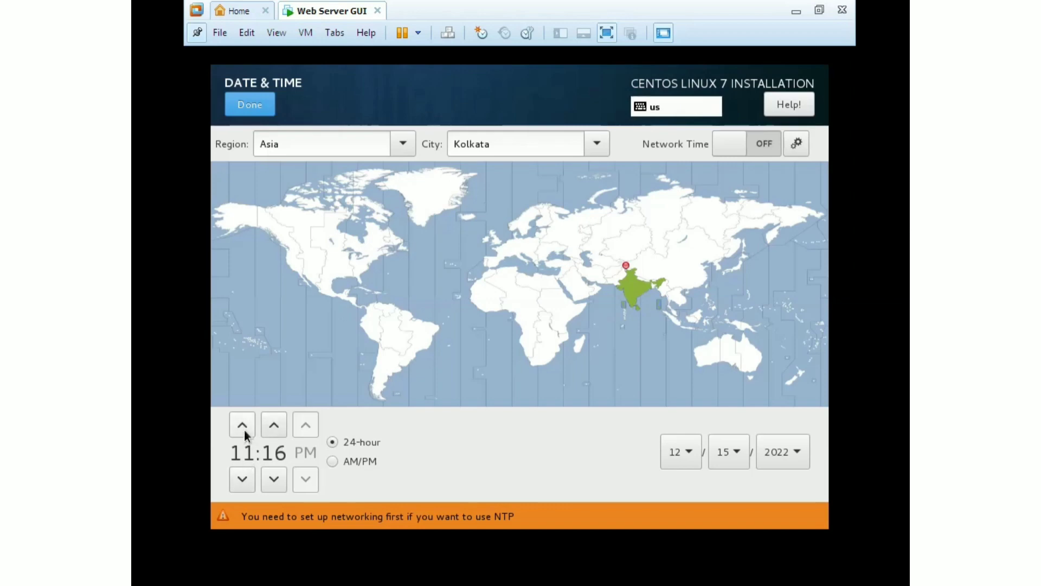
left_click(242, 480)
double_click(242, 480)
left_click(242, 479)
Raise the minutes until the clock reads 05:36 PM and confirm the date and time
left_click(274, 423)
left_click(275, 423)
double_click(275, 422)
double_click(275, 422)
double_click(275, 422)
double_click(275, 422)
double_click(275, 422)
double_click(274, 421)
double_click(275, 422)
double_click(275, 421)
left_click(262, 104)
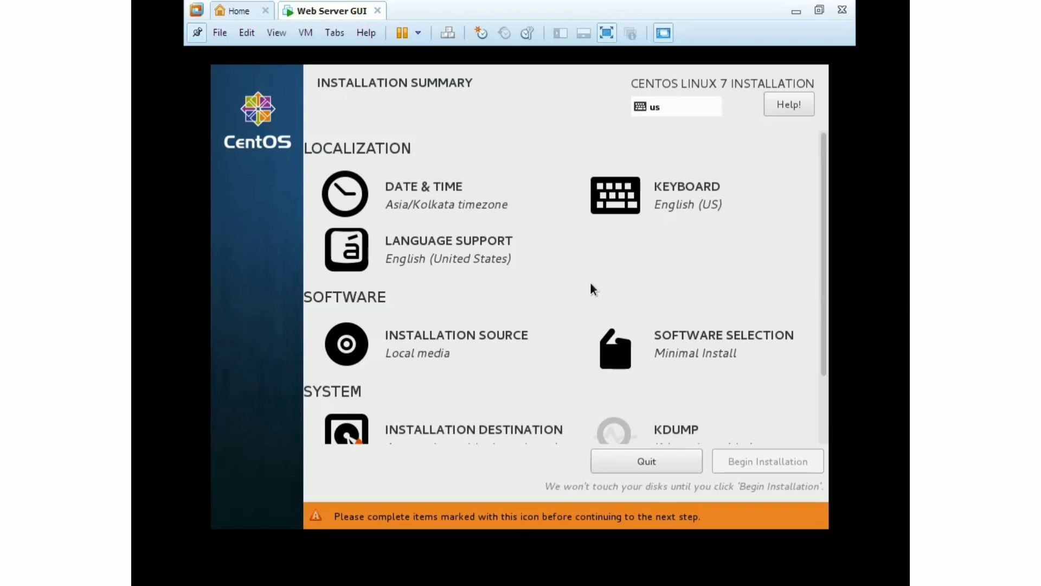
Open Software Selection and scroll through the Base Environment list
left_click(687, 345)
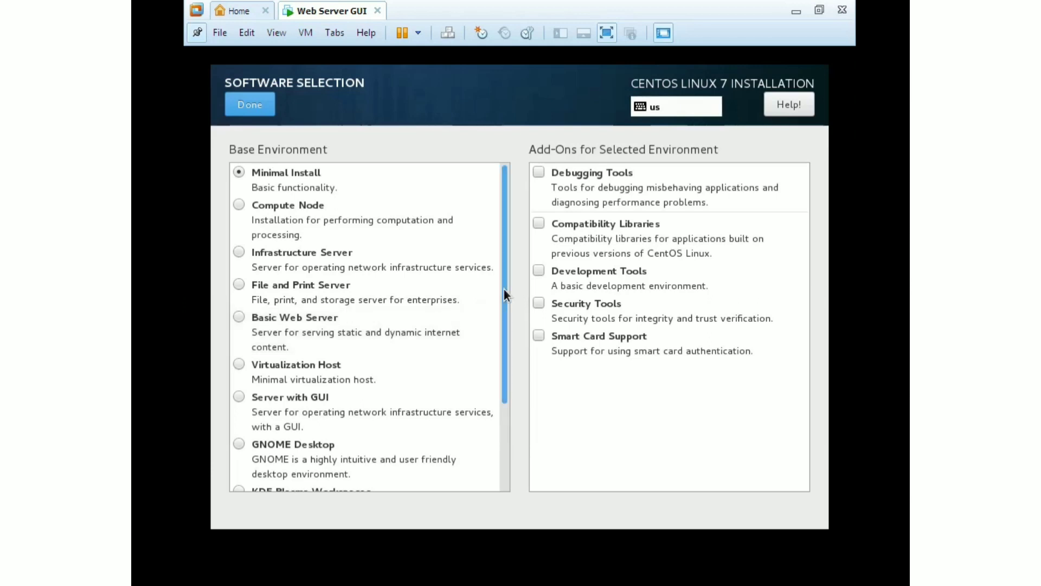
mouse_move(503, 289)
left_mouse_down()
mouse_move(508, 401)
mouse_move(503, 284)
left_mouse_up()
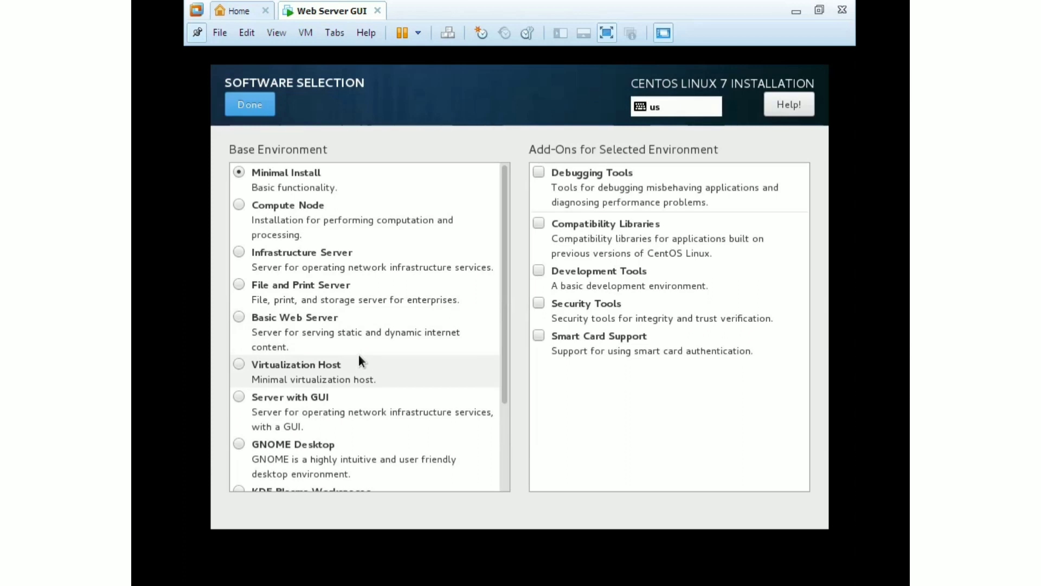
Choose Server with GUI as the base environment
left_click(240, 398)
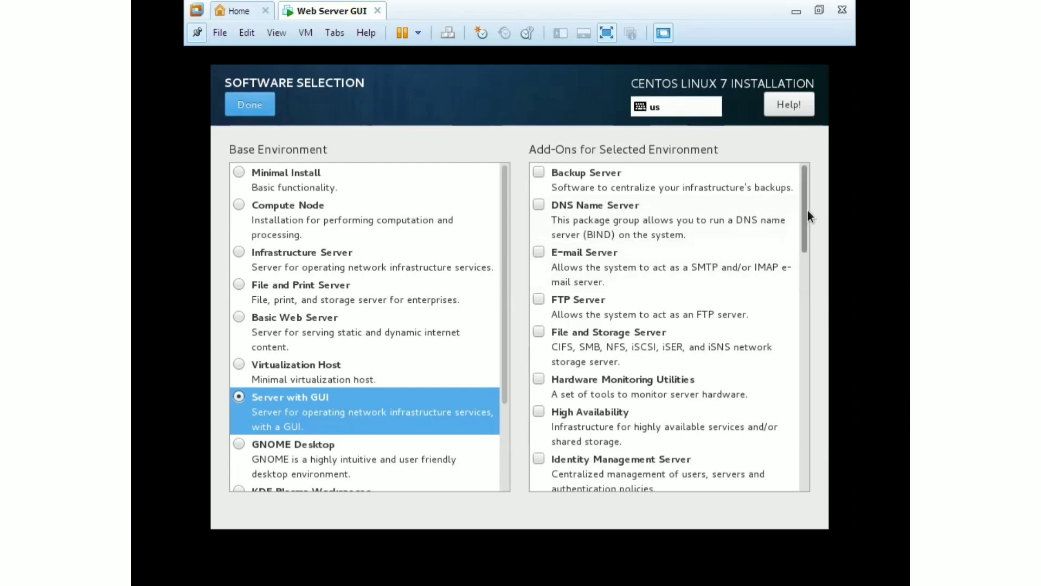
left_click_drag(808, 213, 808, 362)
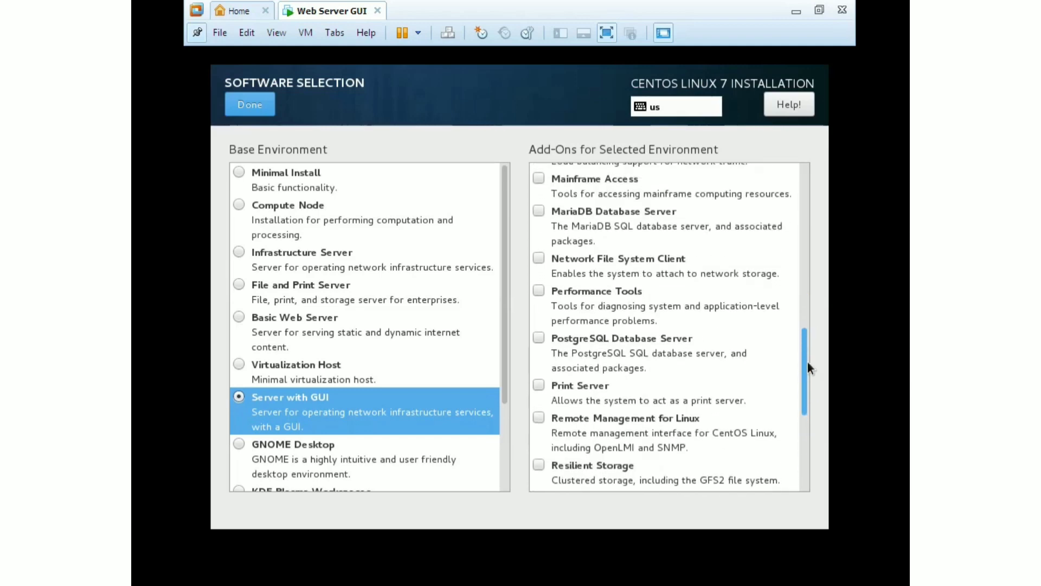
left_click_drag(808, 362, 802, 225)
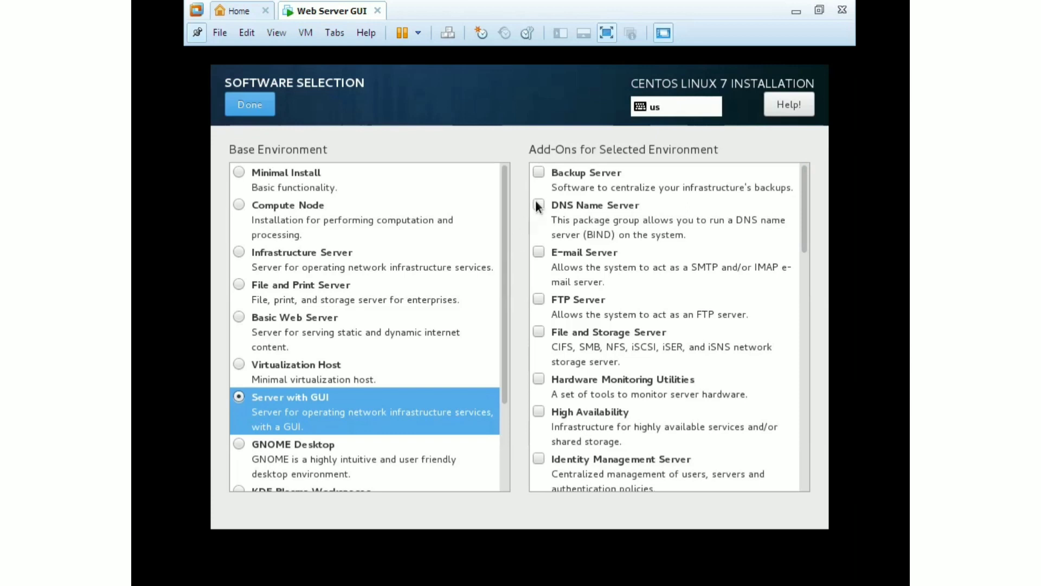
Add Backup, DNS, E-mail, FTP, File and Storage, Hardware Monitoring, High Availability and Identity Management add-ons
left_click(541, 170)
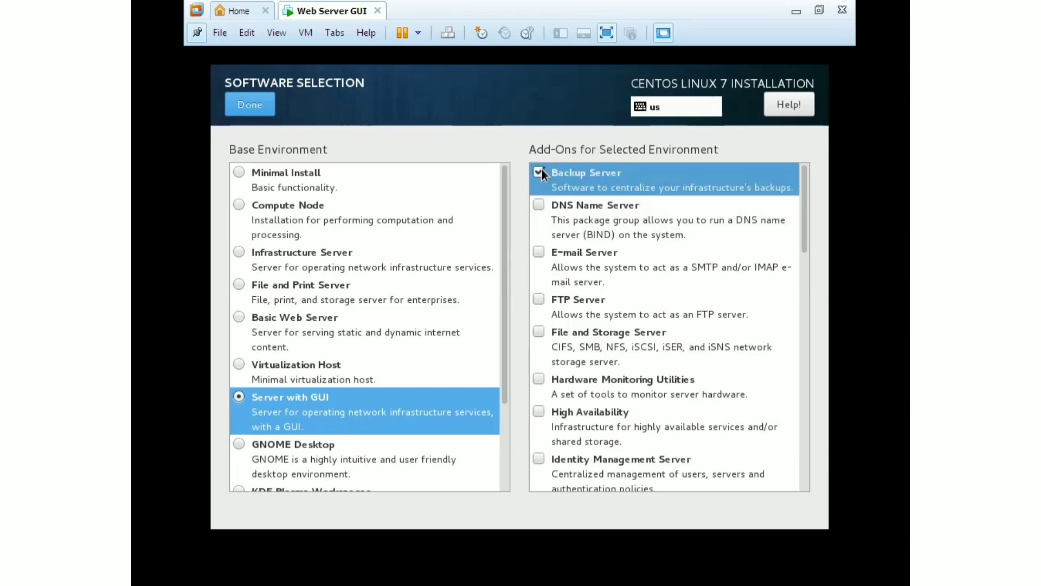
left_click(541, 205)
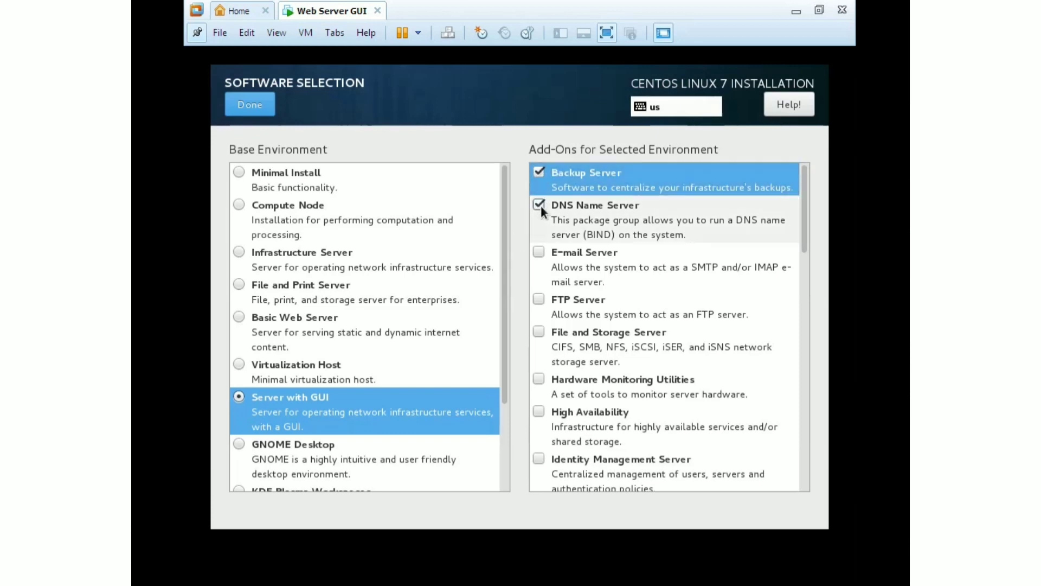
left_click(540, 252)
left_click(538, 299)
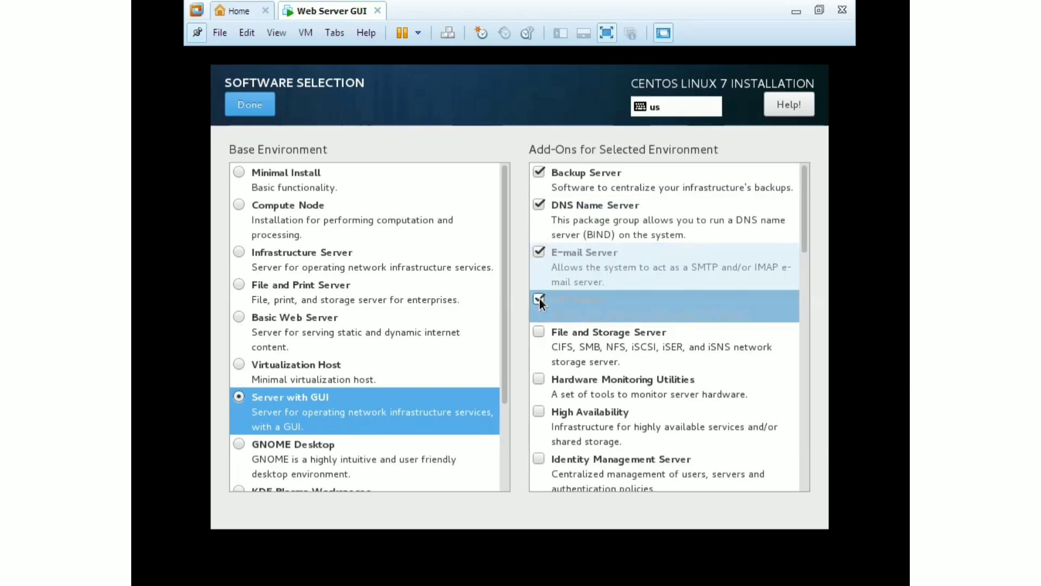
left_click(539, 331)
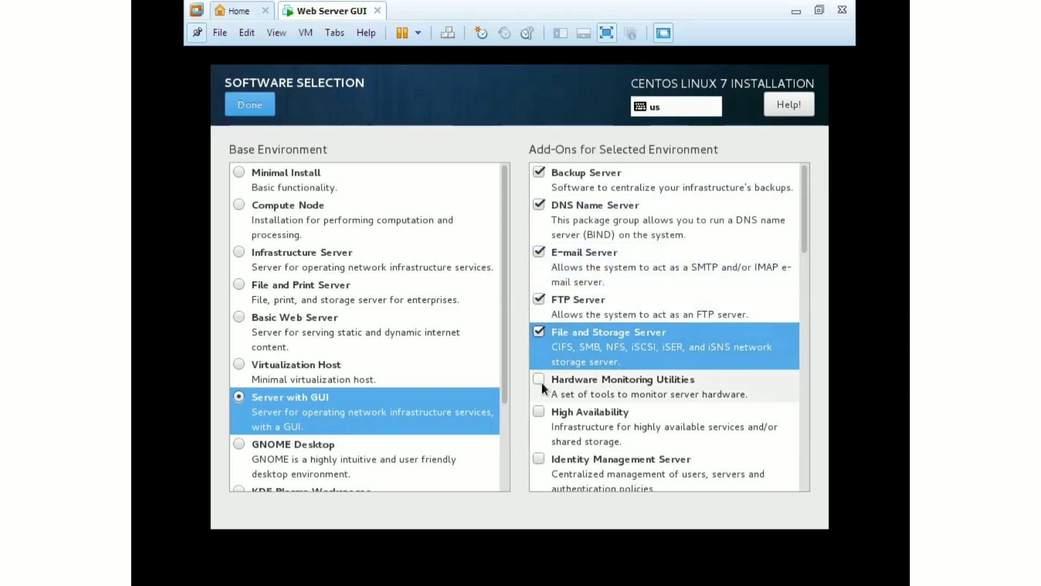
left_click(542, 383)
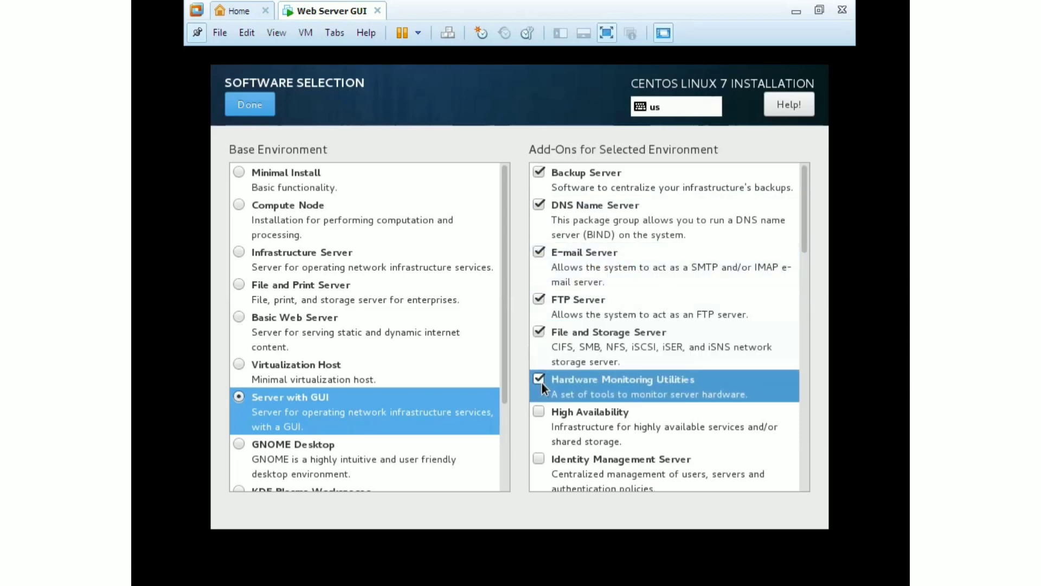
left_click(541, 412)
left_click(540, 460)
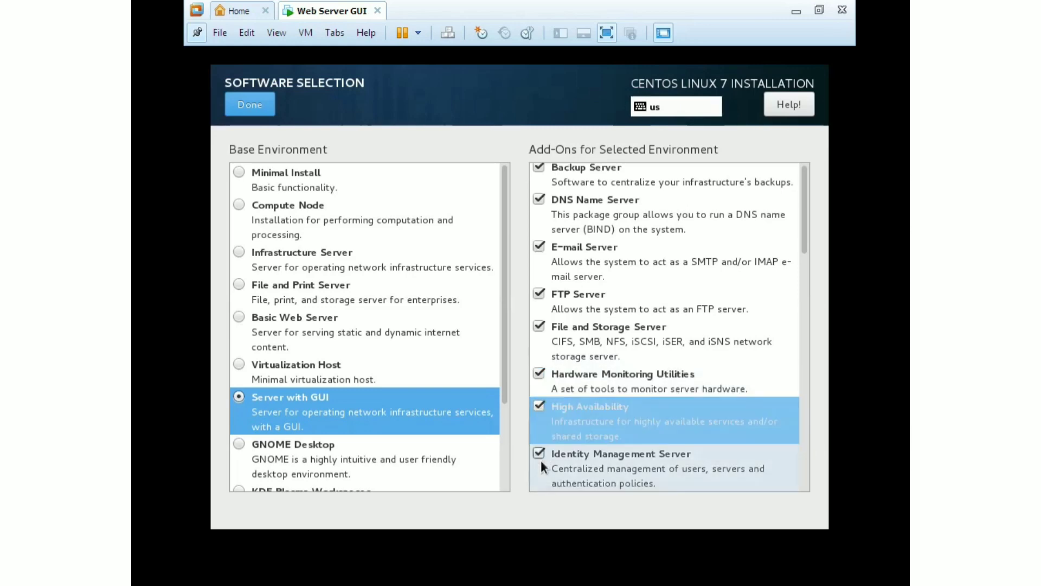
Add Infiniband, Java Platform, KDE, Large Systems Performance, Load Balancer, Mainframe Access, MariaDB and NFS Client add-ons
left_click_drag(808, 220, 809, 280)
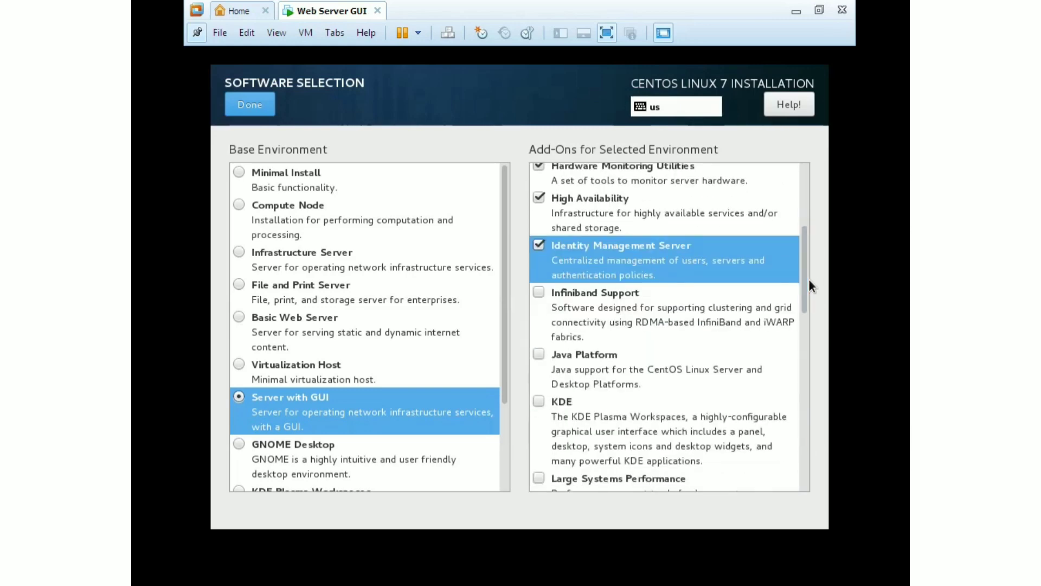
left_click(540, 292)
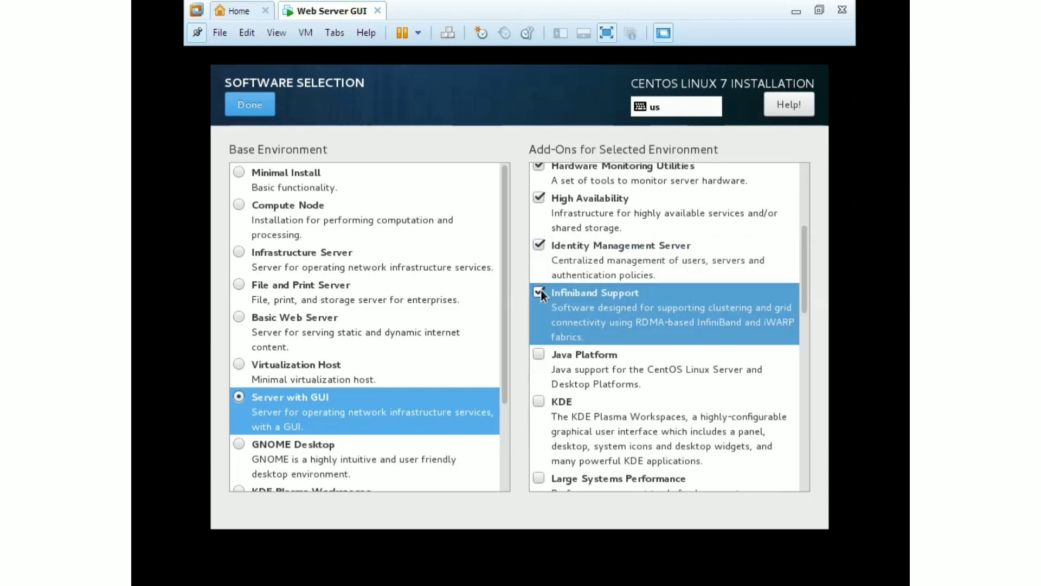
left_click(542, 353)
left_click(538, 403)
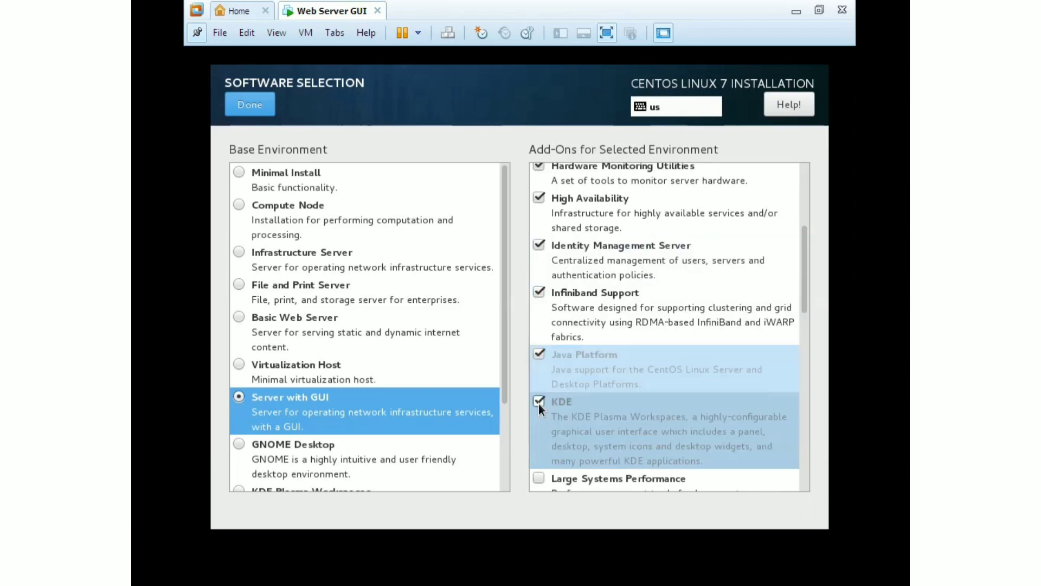
left_click_drag(804, 297, 808, 346)
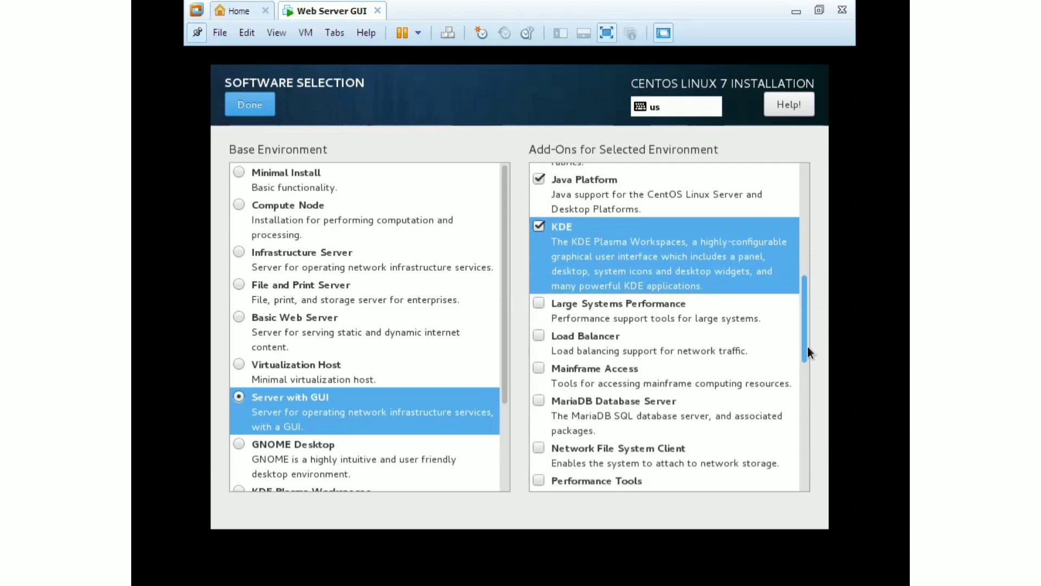
left_click(539, 304)
left_click(539, 336)
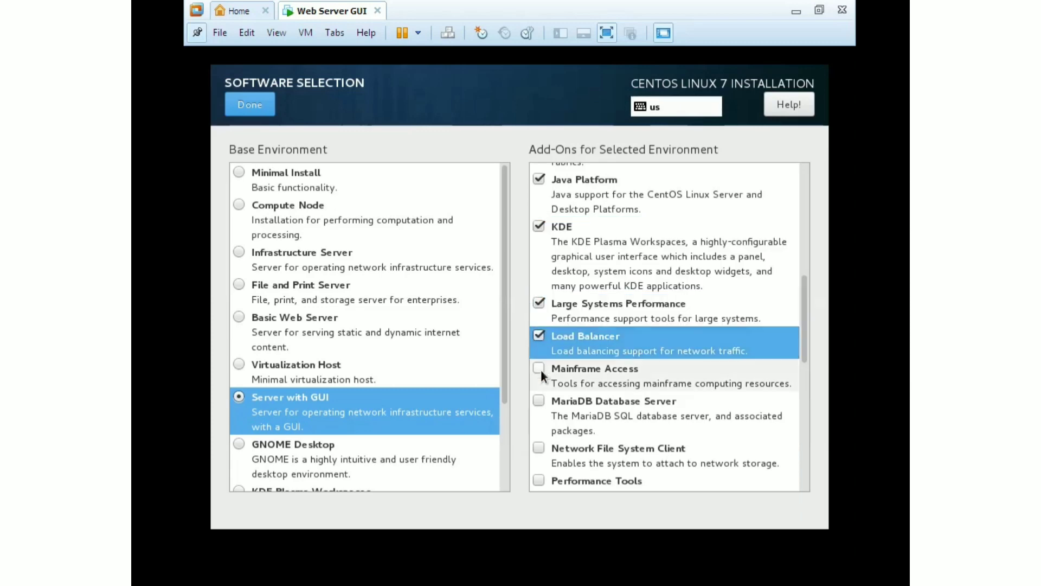
left_click(539, 368)
left_click(538, 401)
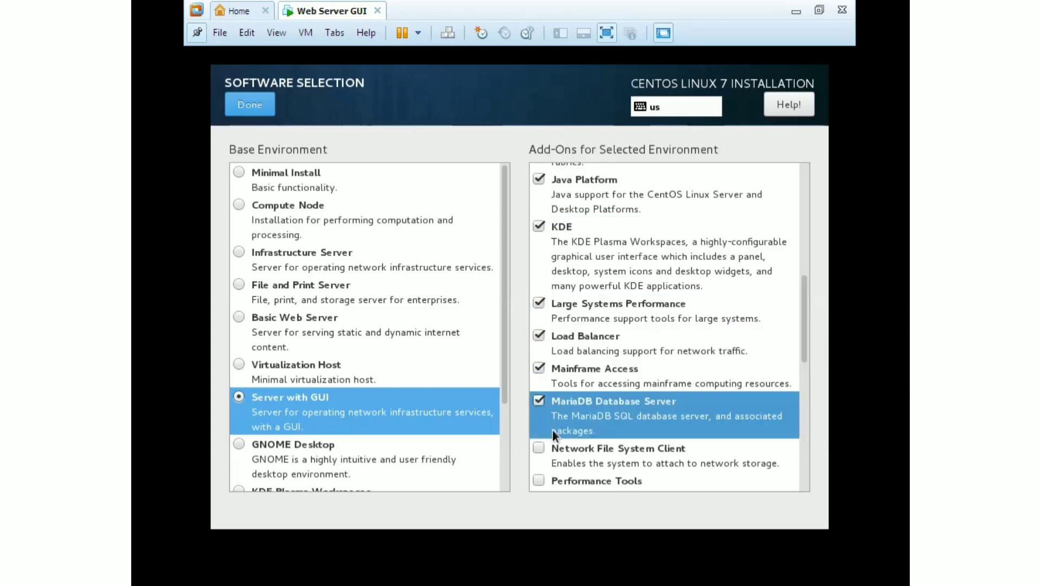
left_click(544, 445)
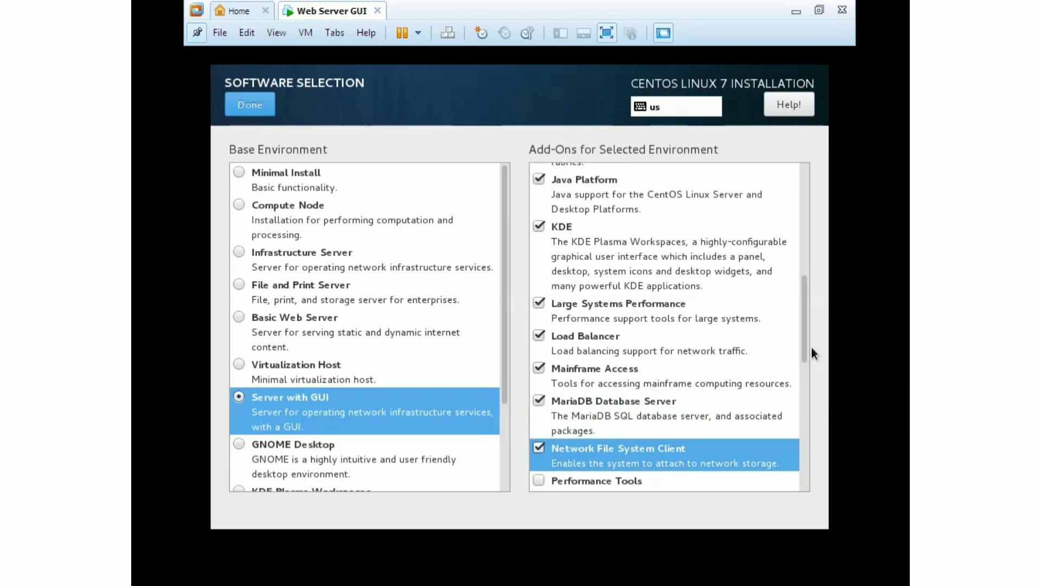
Add Print Server, Remote Management, Compatibility Libraries and Development Tools, then finish software selection
left_click_drag(804, 333, 804, 393)
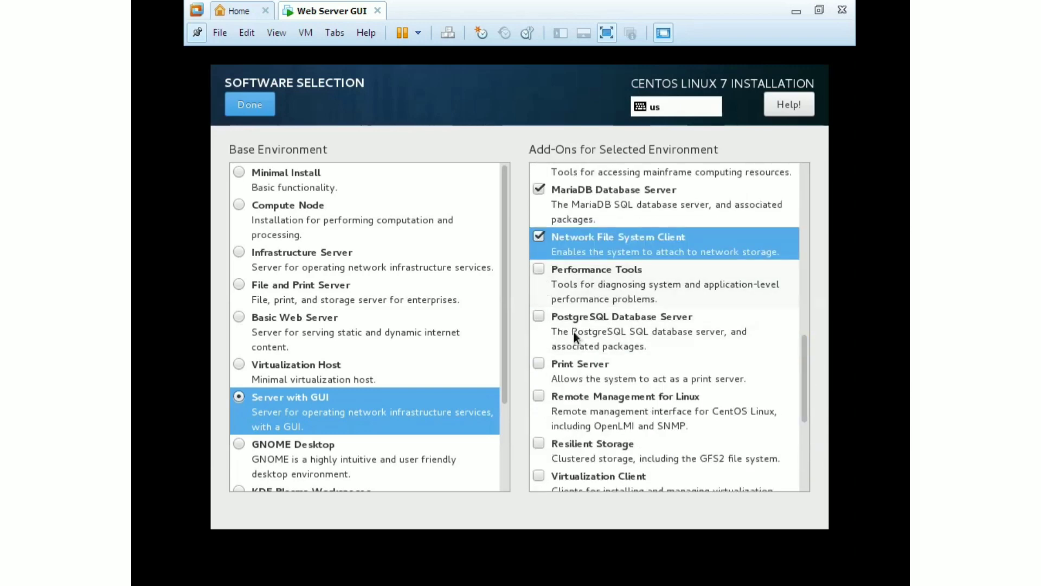
left_click(540, 363)
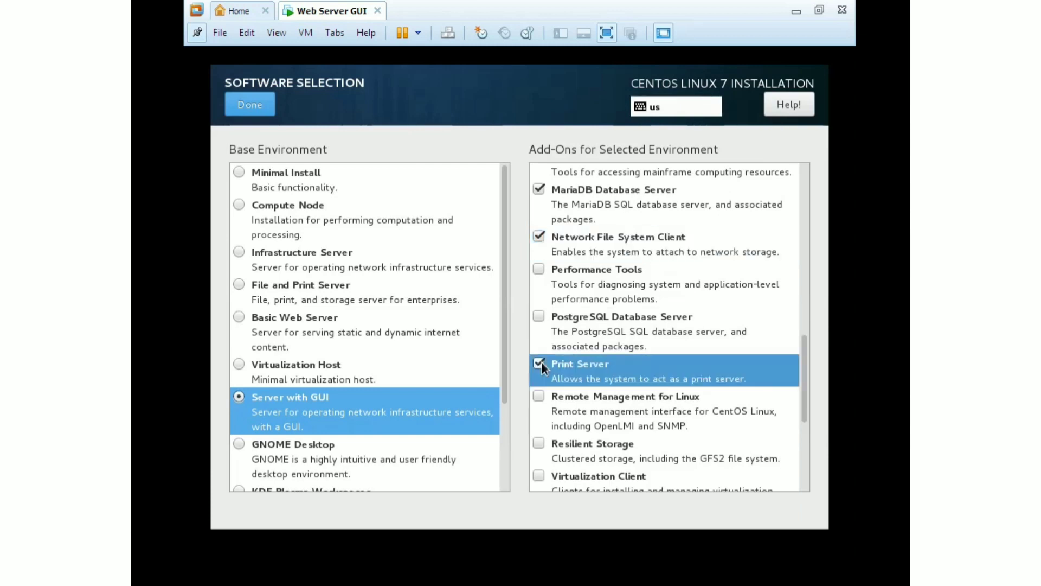
left_click(538, 395)
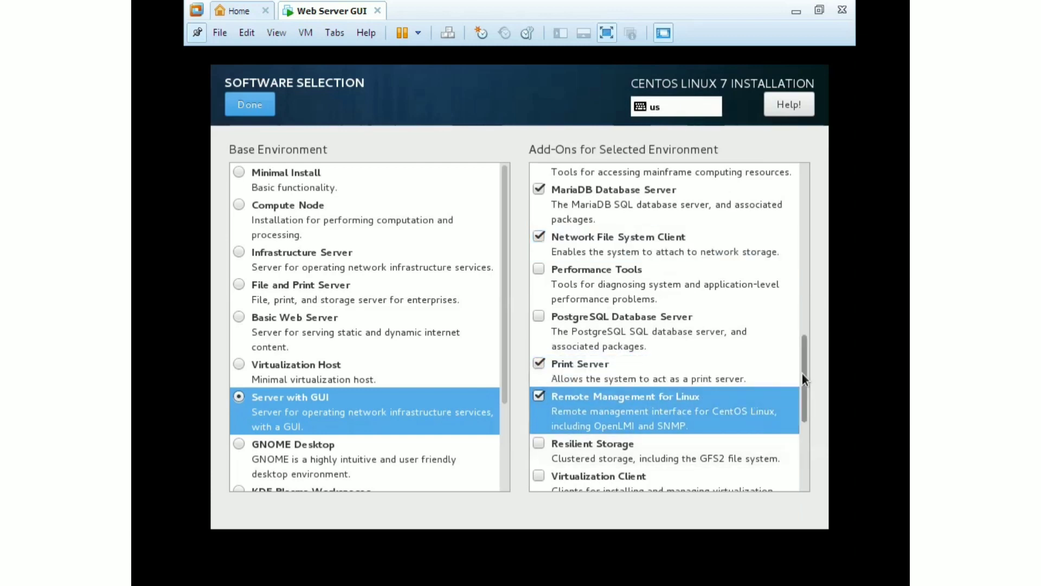
left_click_drag(801, 373, 808, 438)
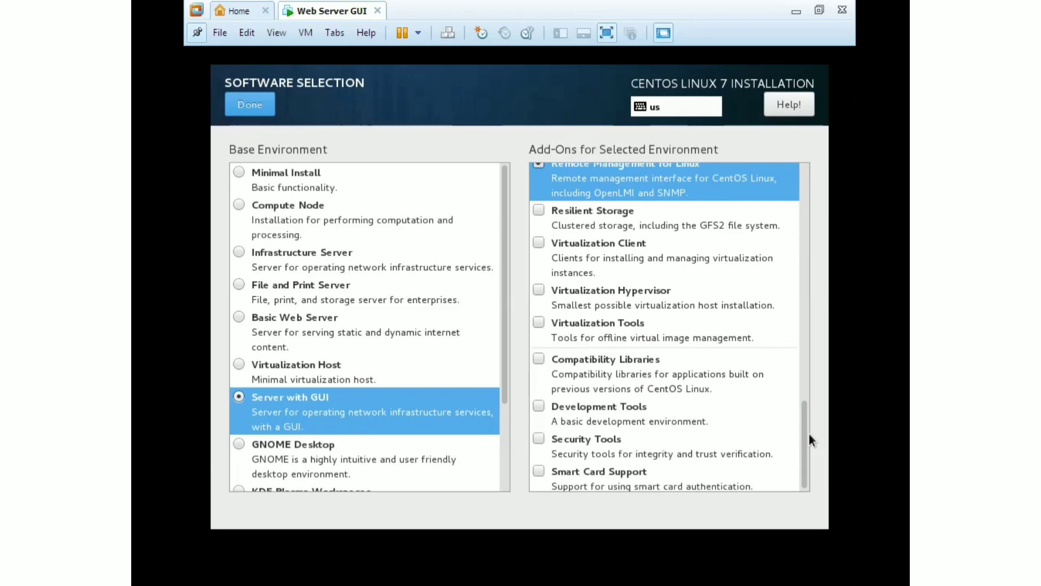
left_click(542, 360)
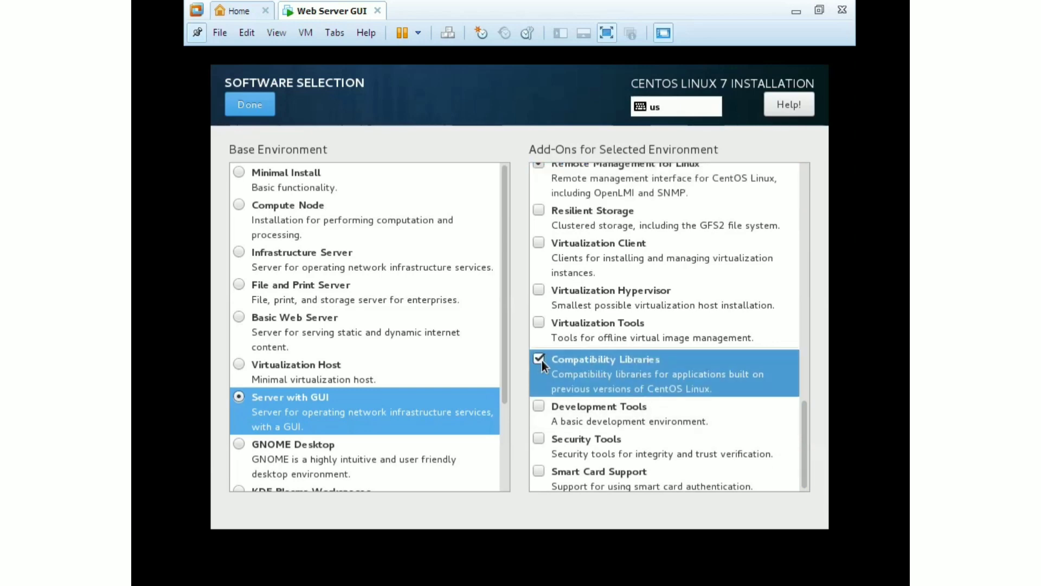
left_click(538, 406)
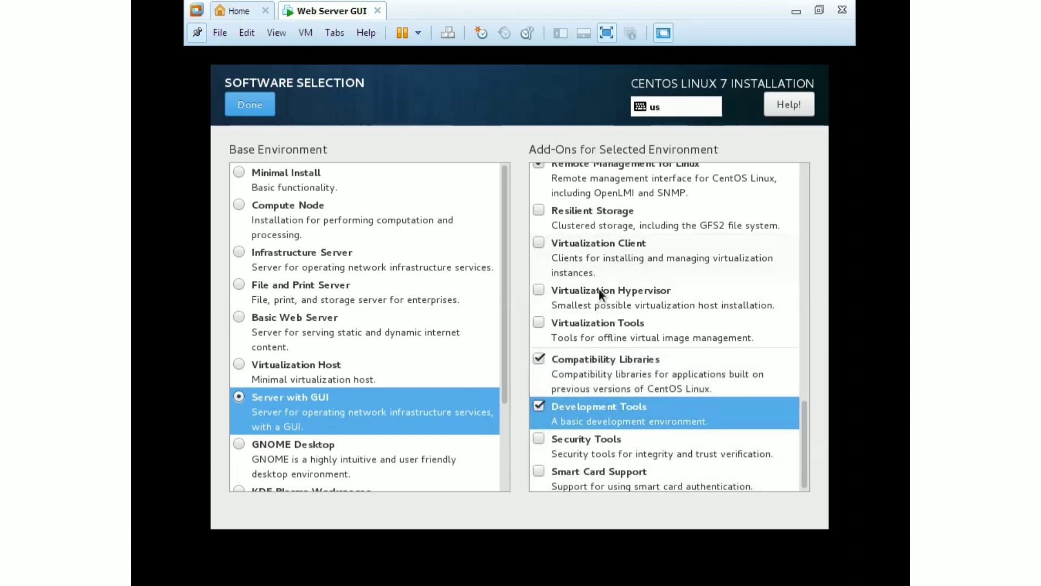
left_click(251, 100)
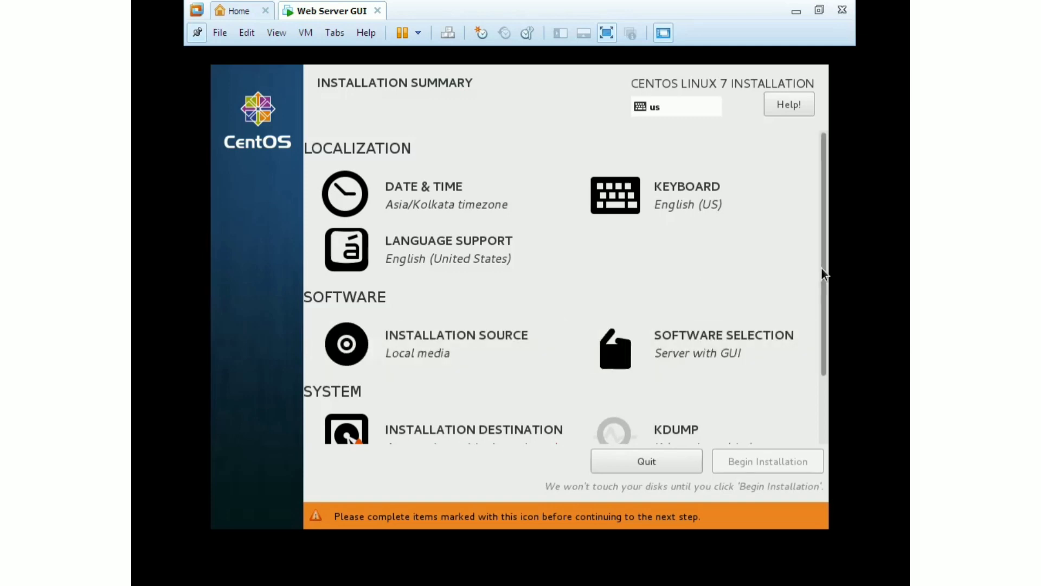
Confirm the 20 GiB sda virtual disk as installation destination with automatic partitioning
left_click_drag(821, 269, 822, 350)
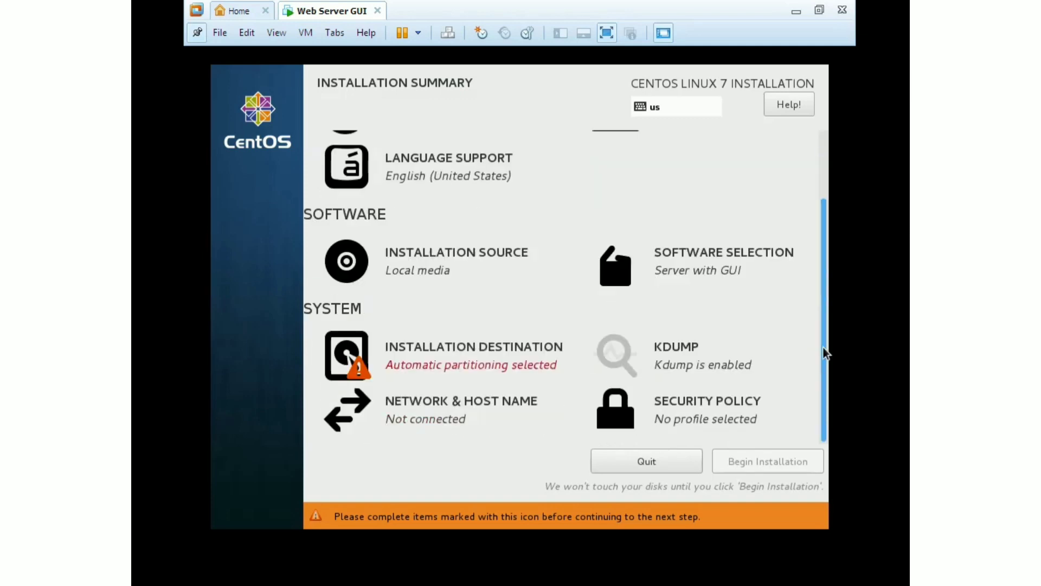
left_click(465, 367)
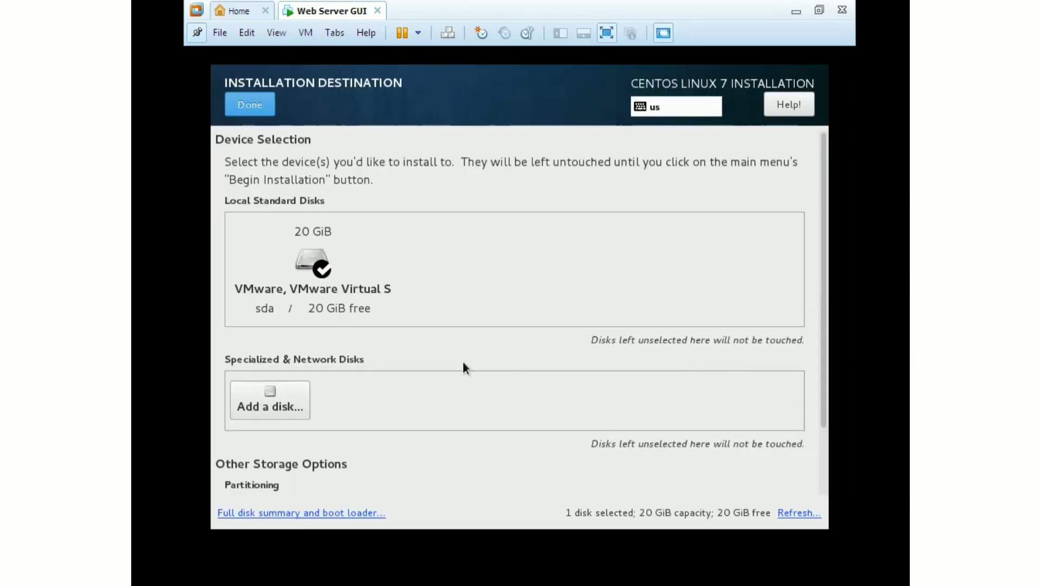
left_click(258, 107)
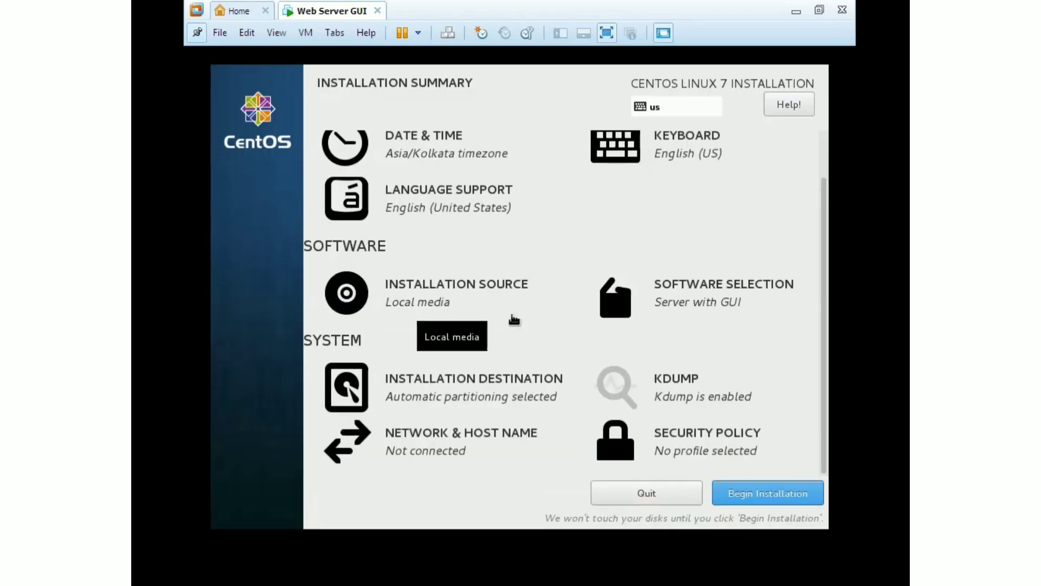
Begin the CentOS installation and bring up the Root Password page
left_click(758, 496)
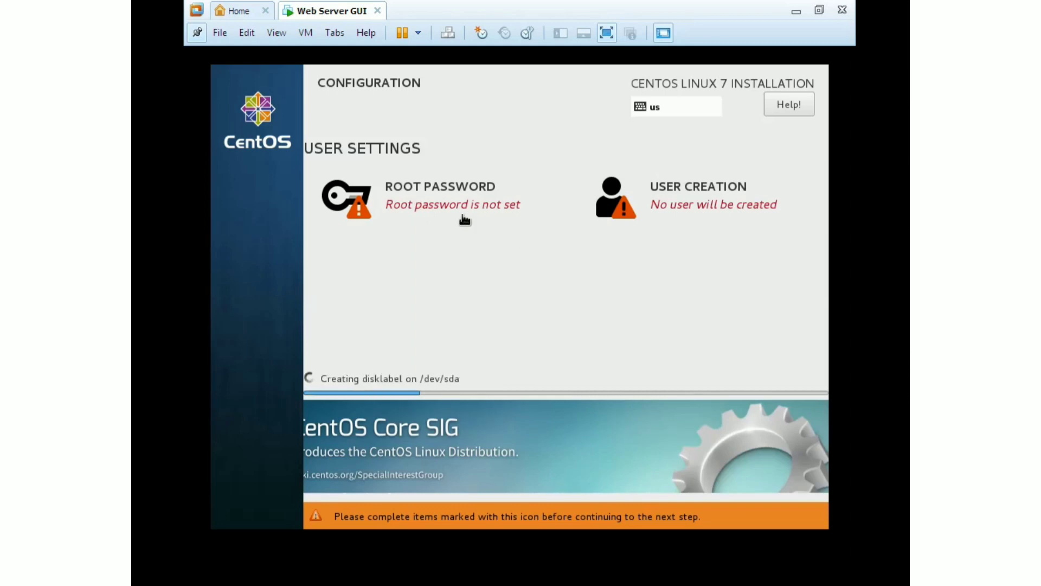
left_click(425, 210)
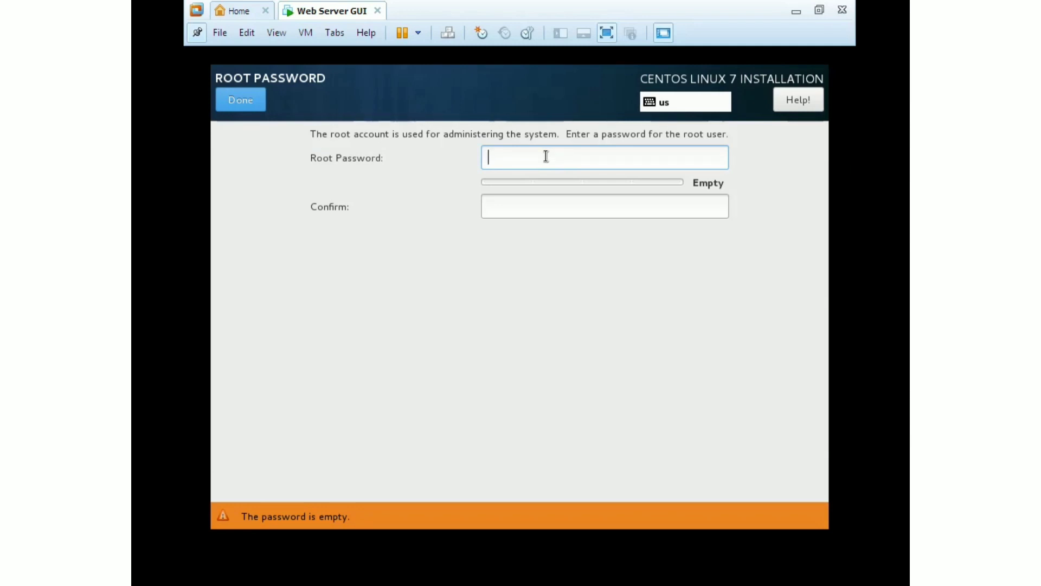
Enter and confirm the root password, accepting it despite the weak-password warning
type("12345")
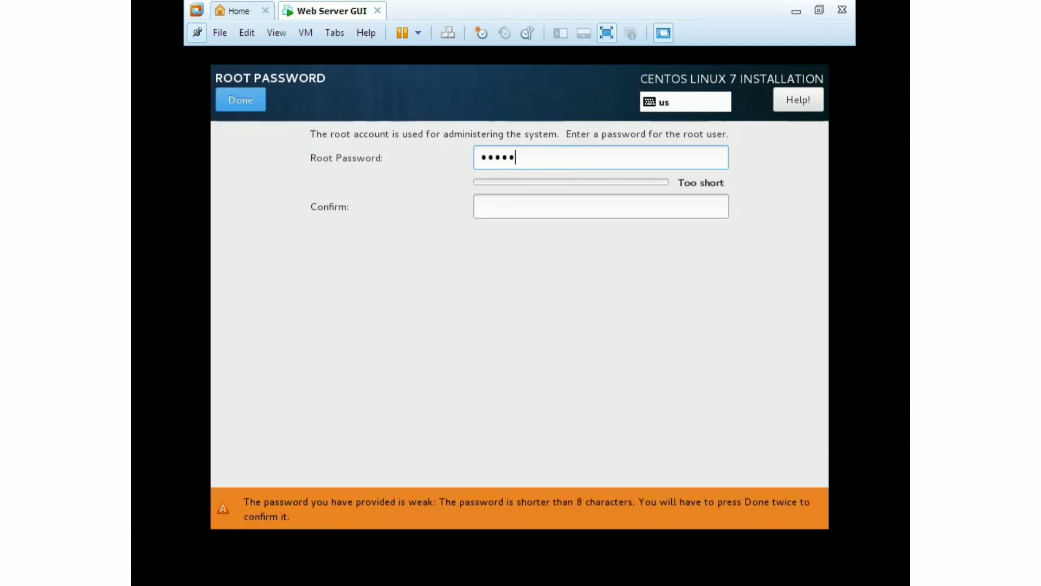
type("678901")
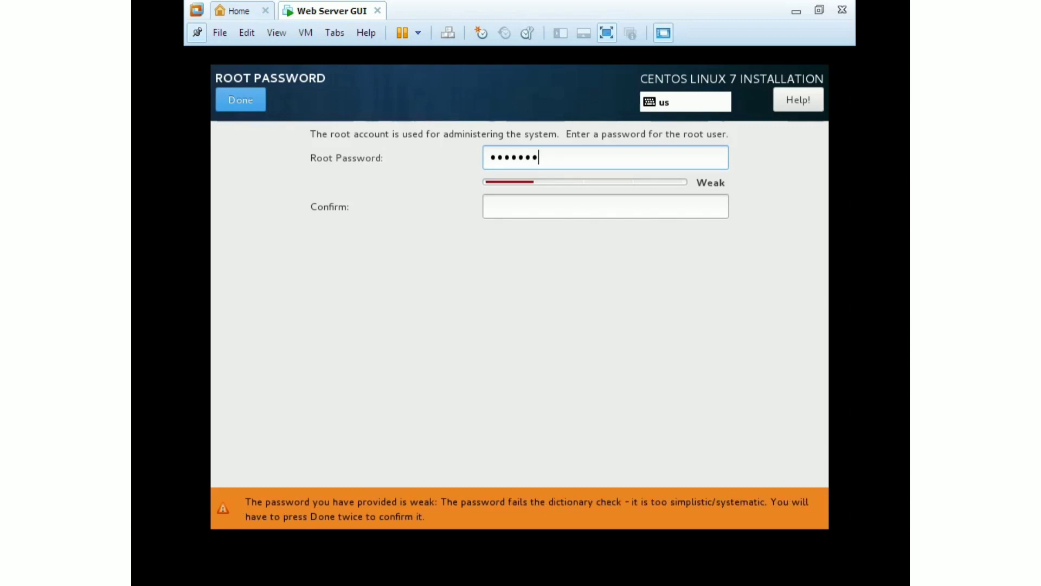
key("Tab")
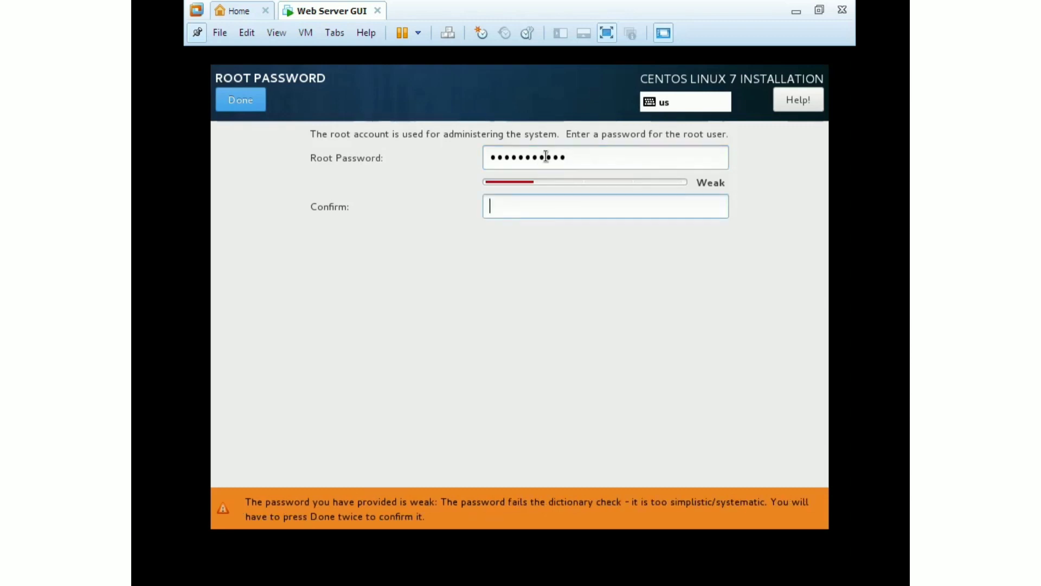
type("1")
type("•••")
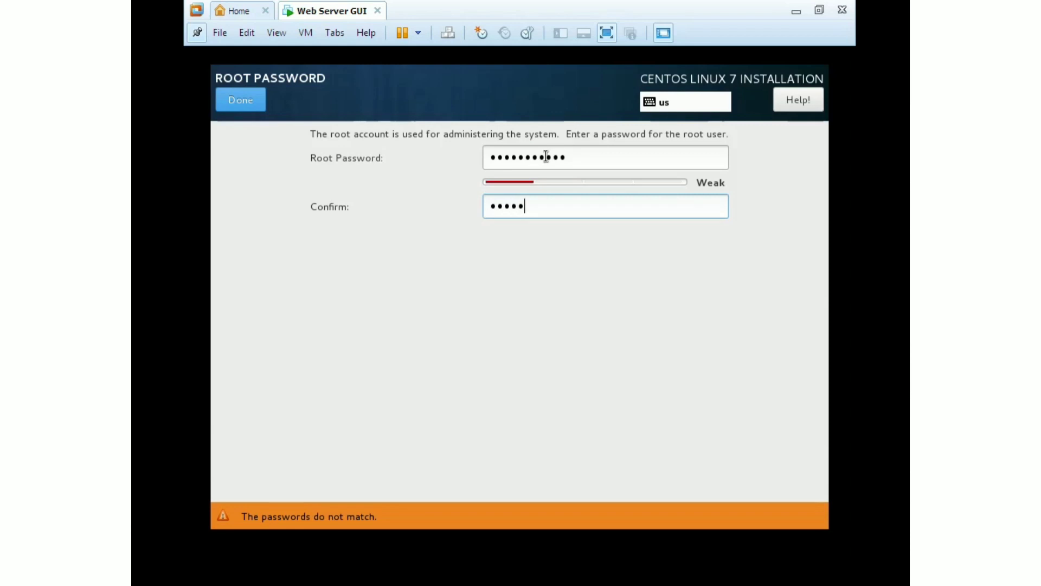
type("••••")
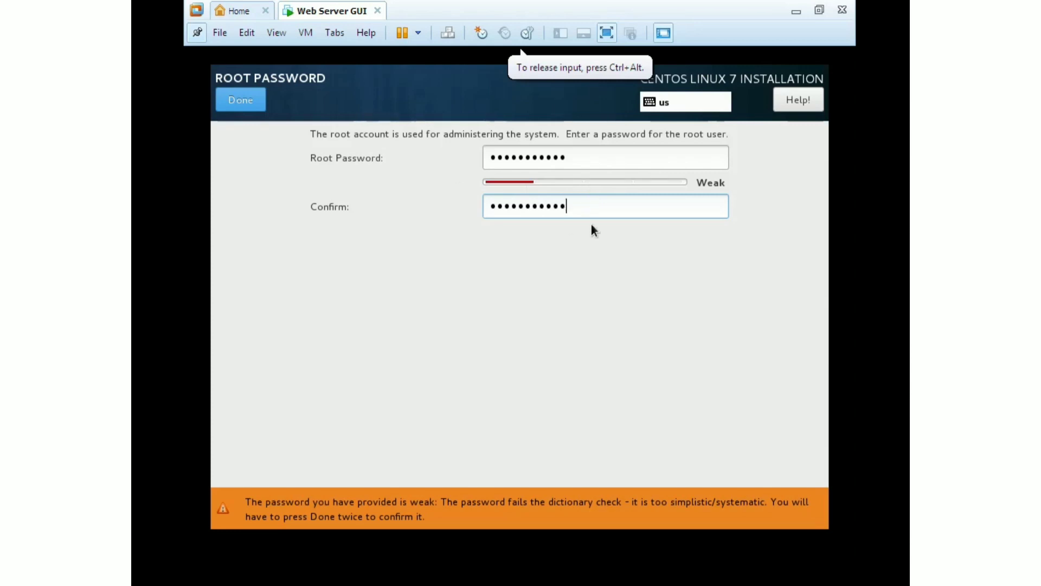
left_click(245, 99)
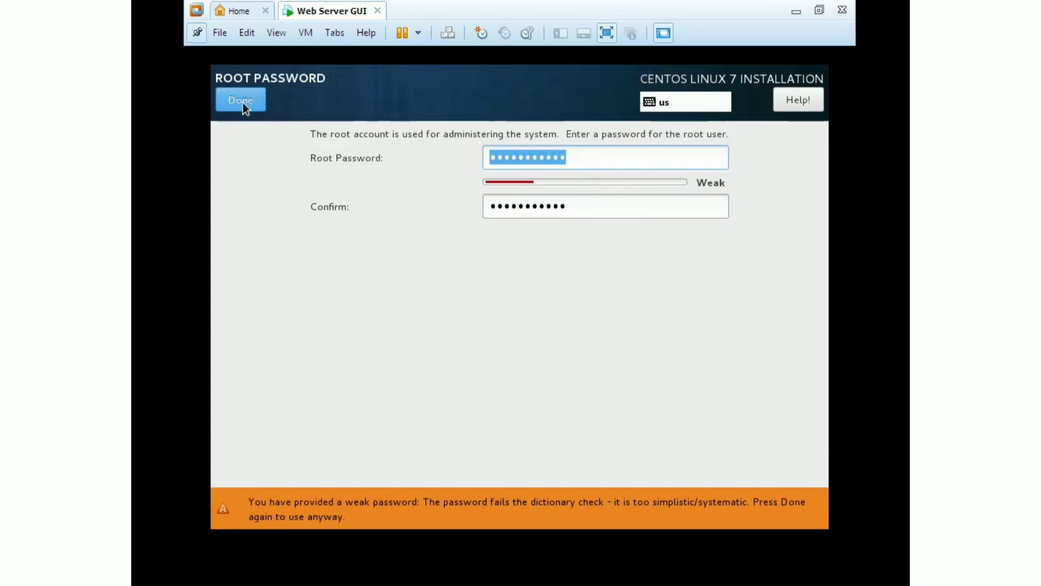
left_click(246, 103)
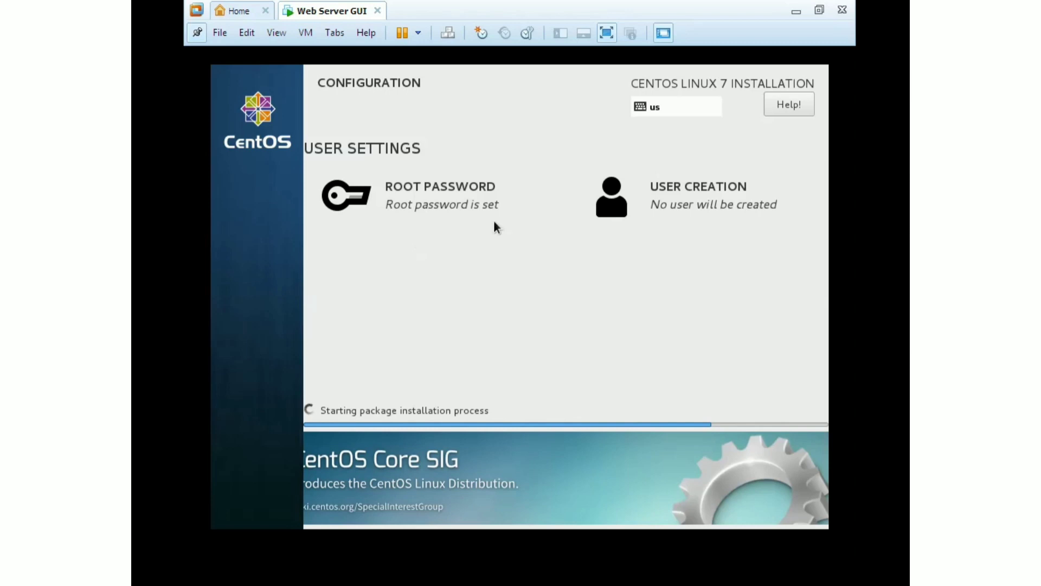
Enter the new user's full name in the user creation settings
left_click(714, 206)
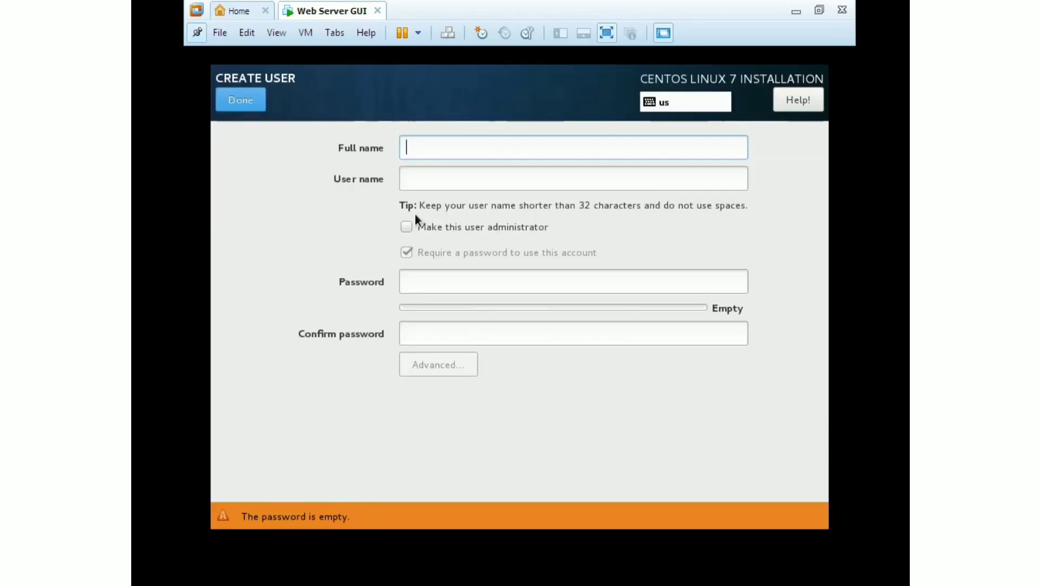
type("Amar")
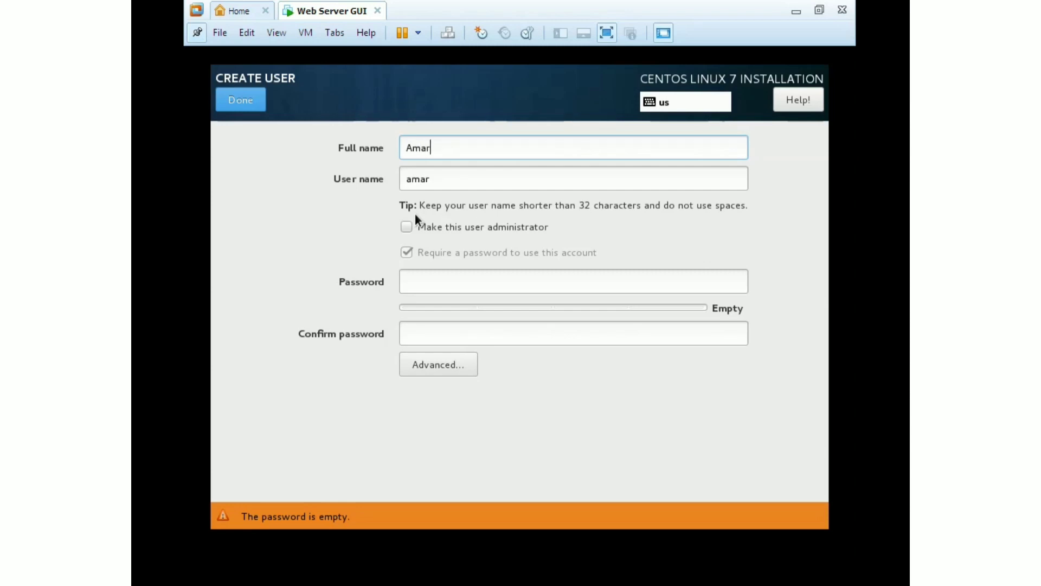
key("BackSpace")
key("BackSpace")
key("BackSpace")
key("BackSpace")
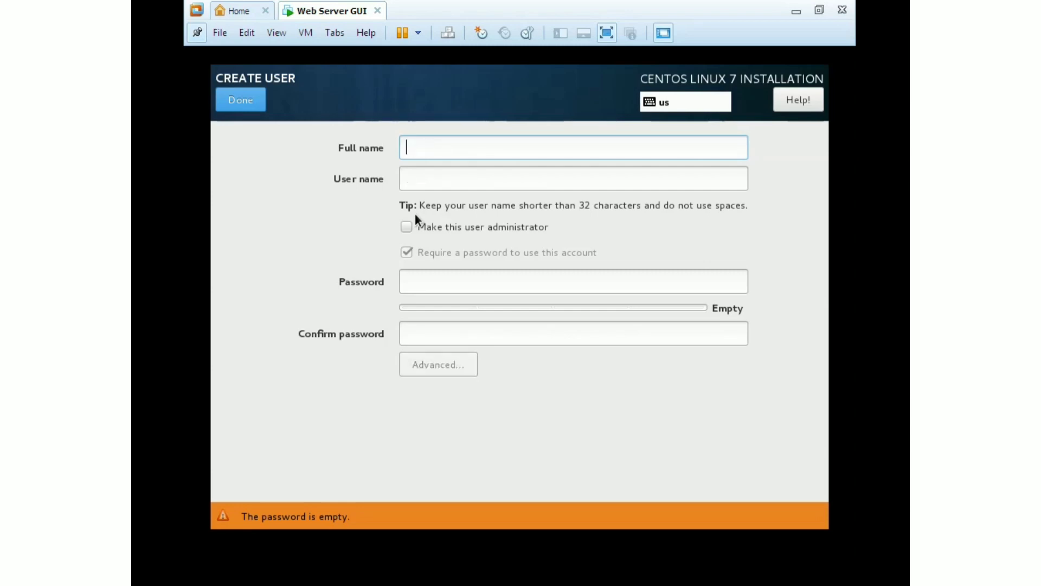
type("Utkarsh ")
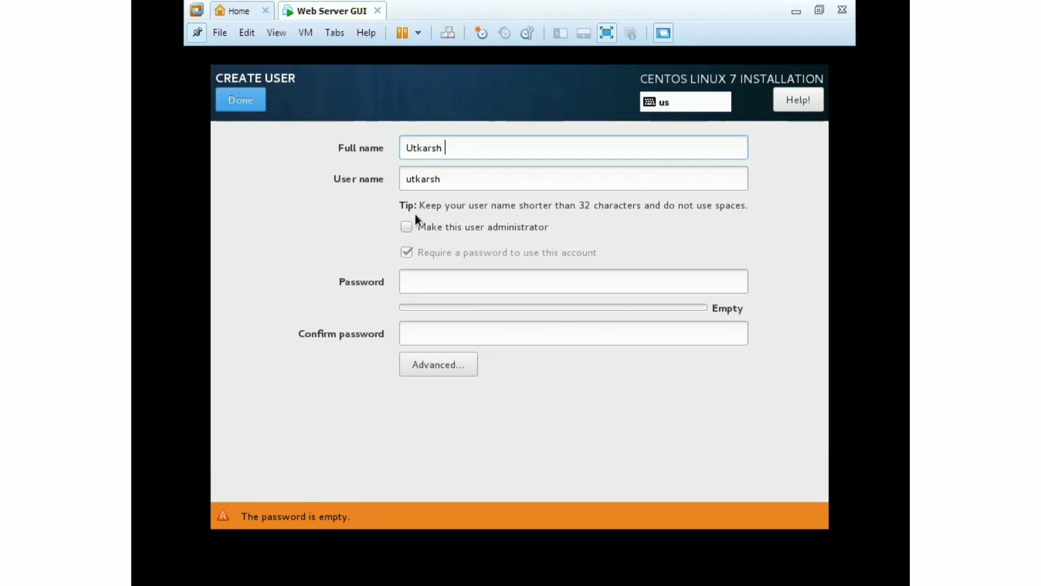
type("Techno World")
Set and confirm the user's password, accepting the weak-password warning
left_click(450, 278)
type("12345")
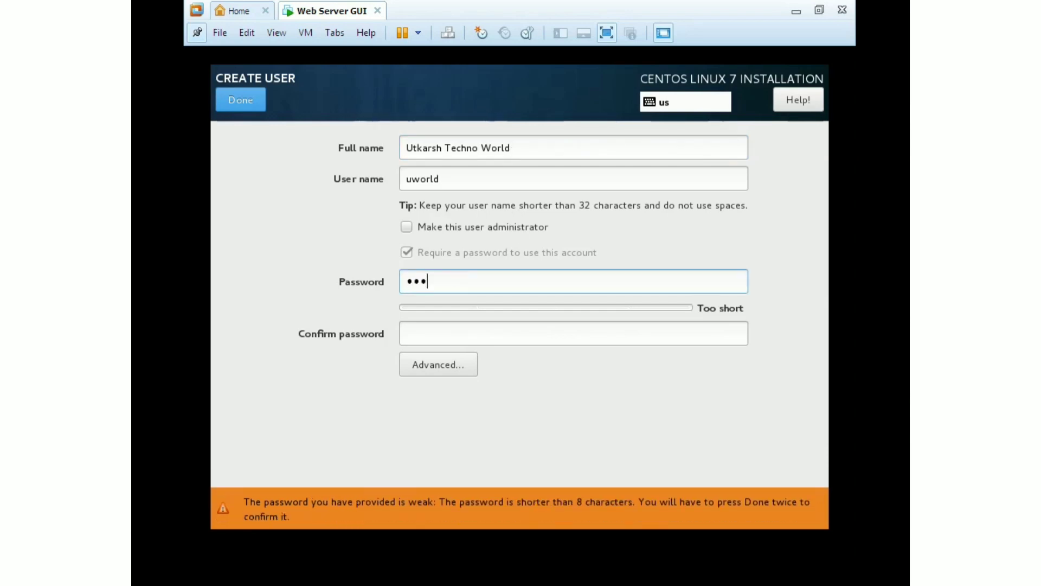
type("67890")
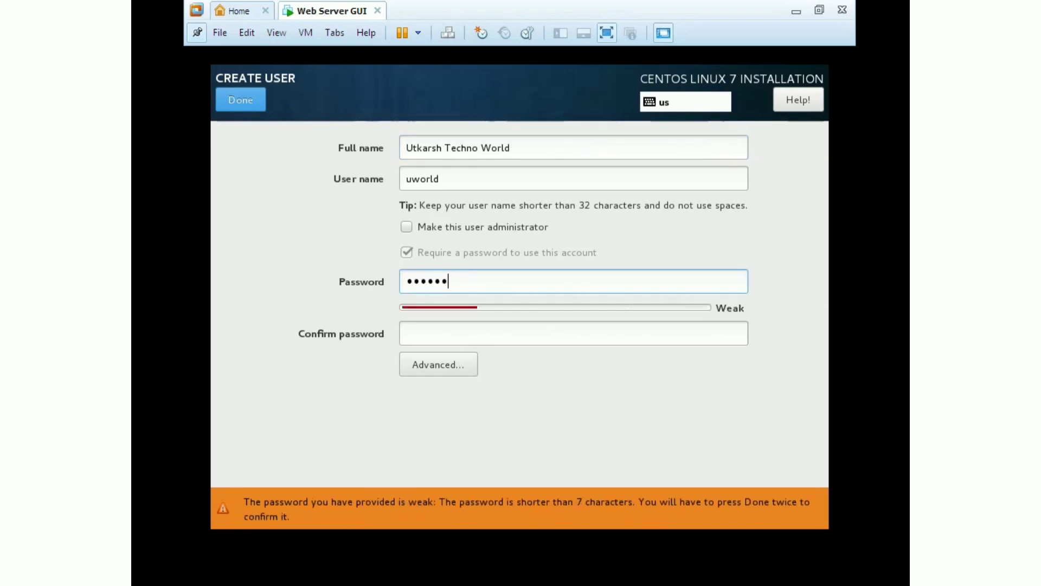
key("Tab")
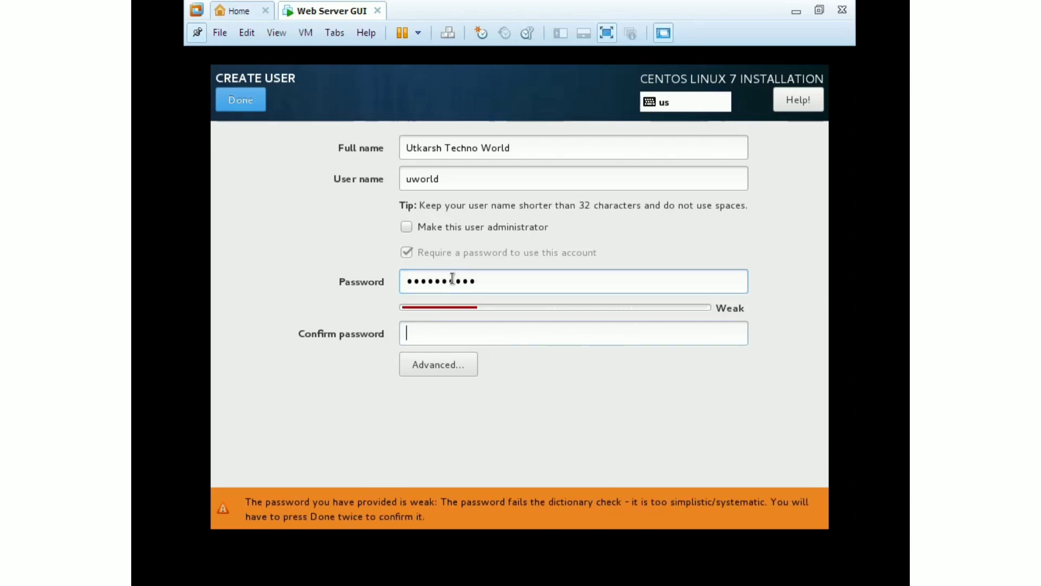
type("123456")
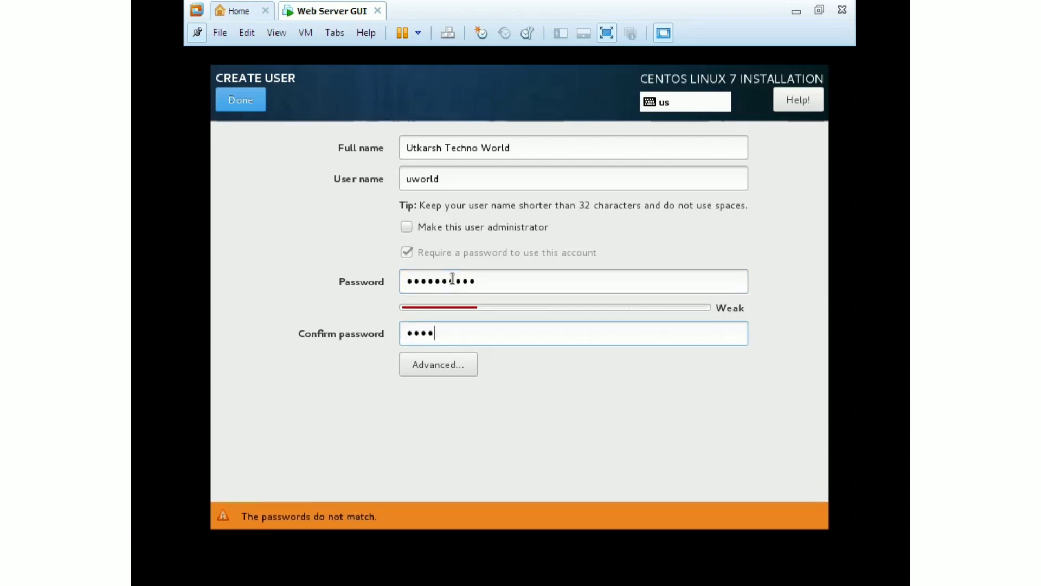
type("7890")
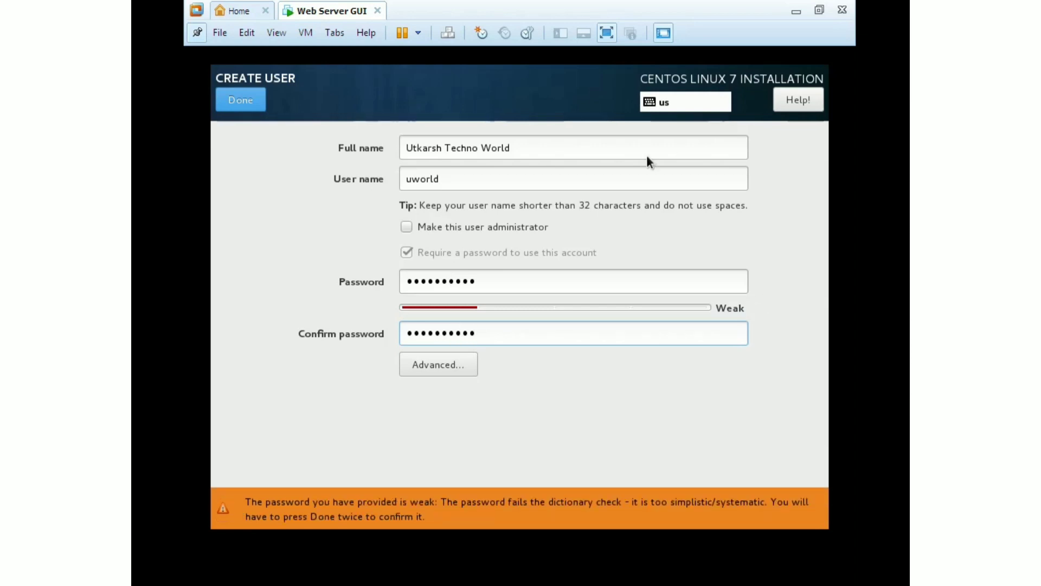
left_click(248, 104)
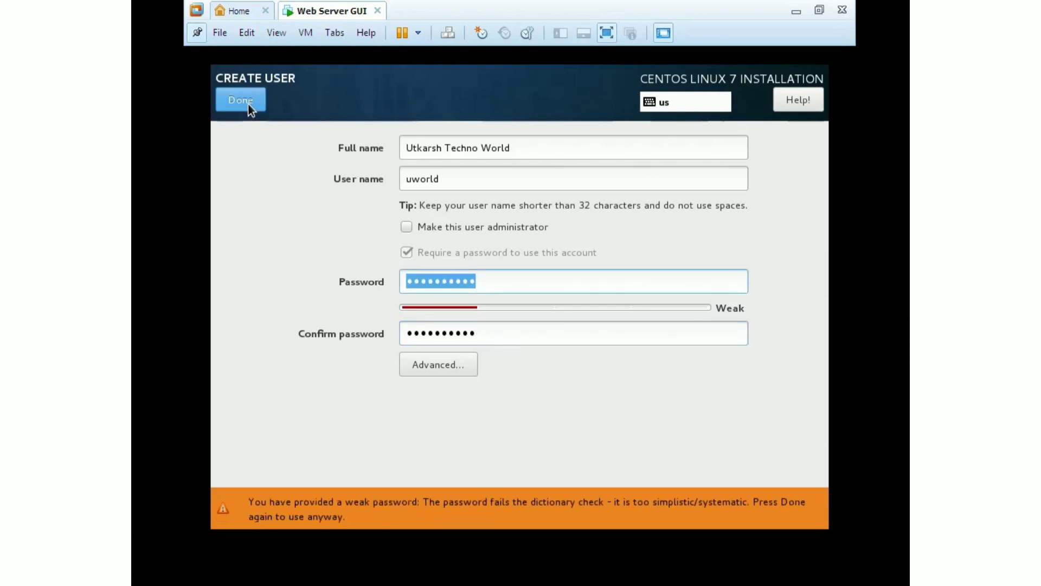
left_click(248, 103)
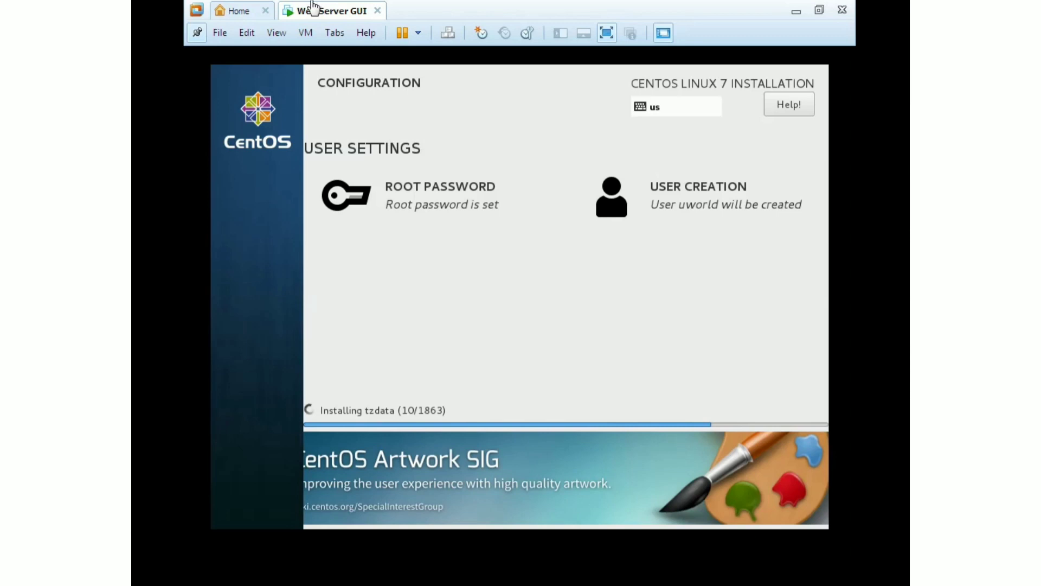
Wait while the packages install until post-installation setup tasks begin
mouse_move(337, 3)
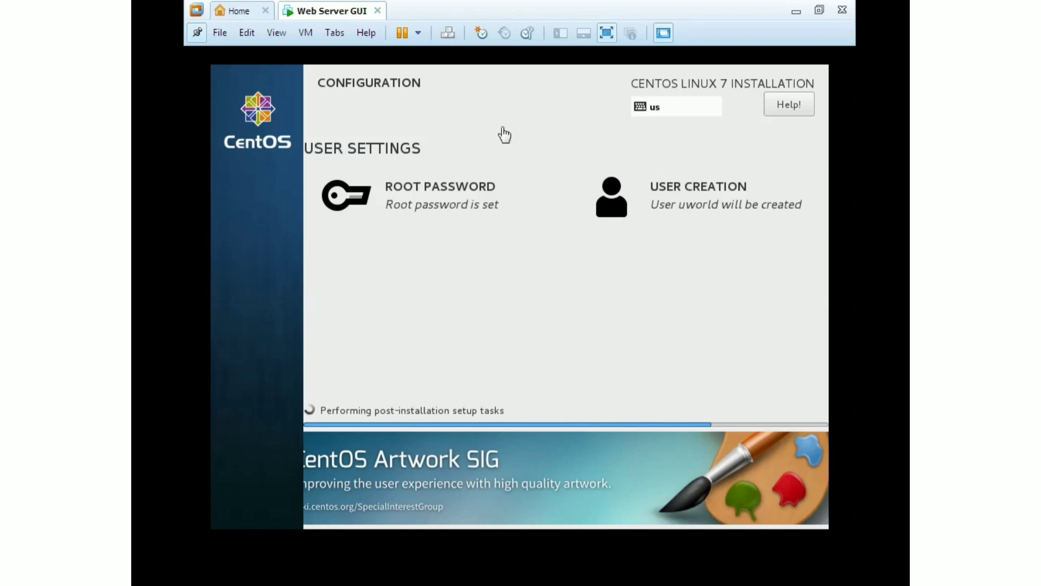
Wait for the installation to show Complete!, then reboot into the new CentOS system
mouse_move(432, 4)
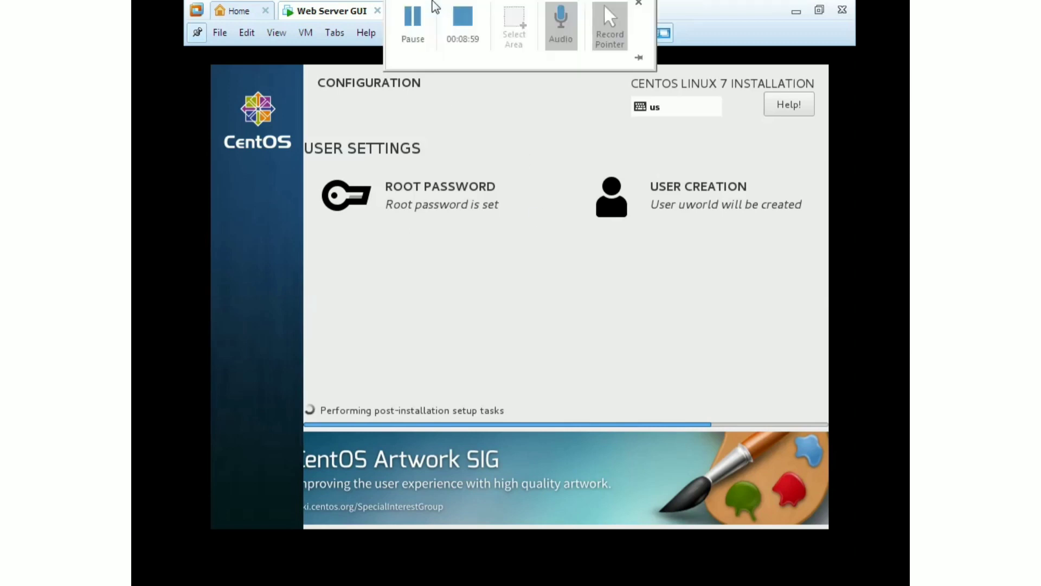
left_click(421, 32)
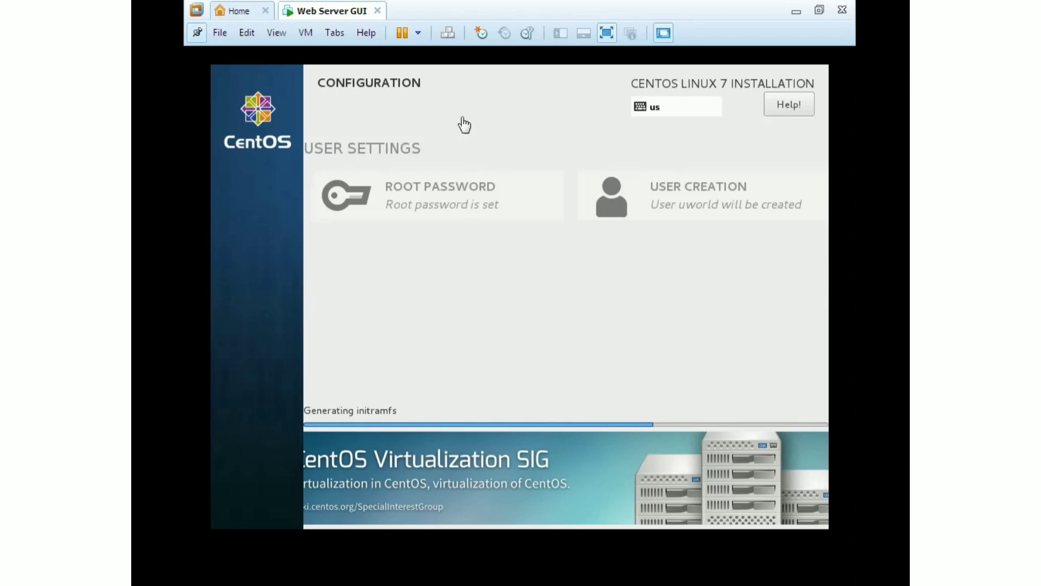
mouse_move(446, 4)
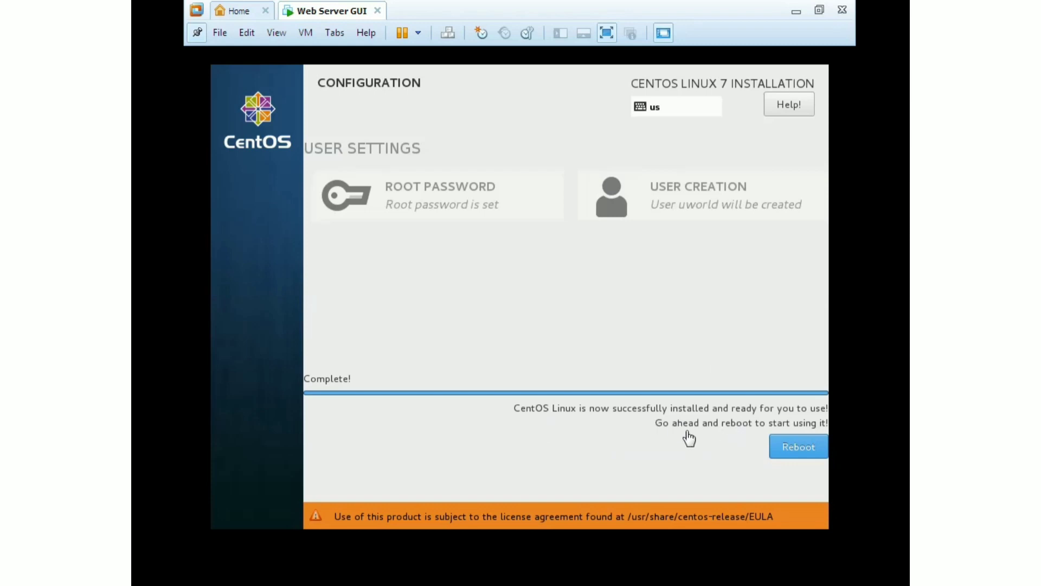
left_click(808, 452)
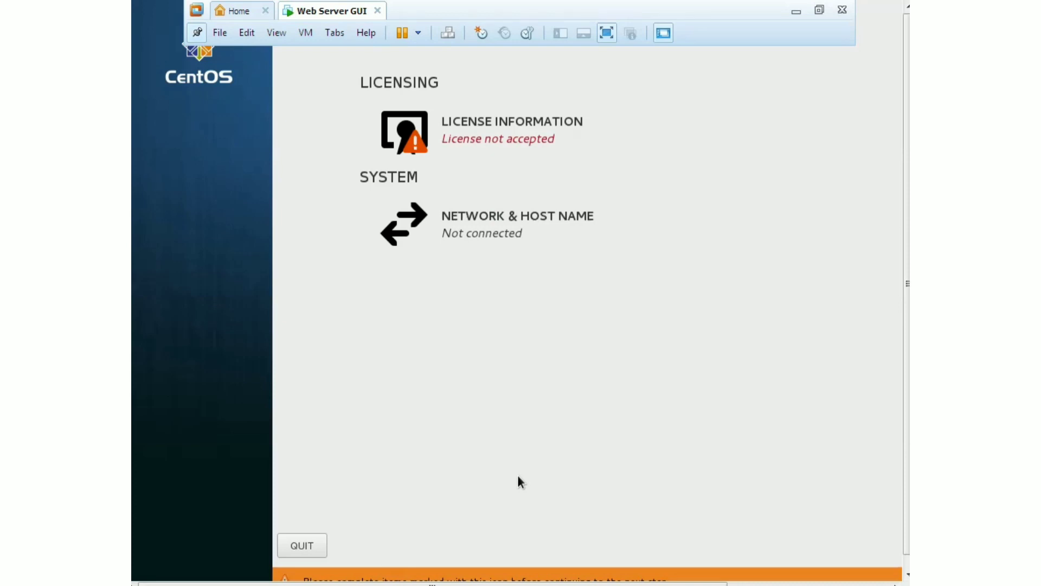
Tick 'I accept the license agreement' under License Information, then finish configuration
left_click(477, 146)
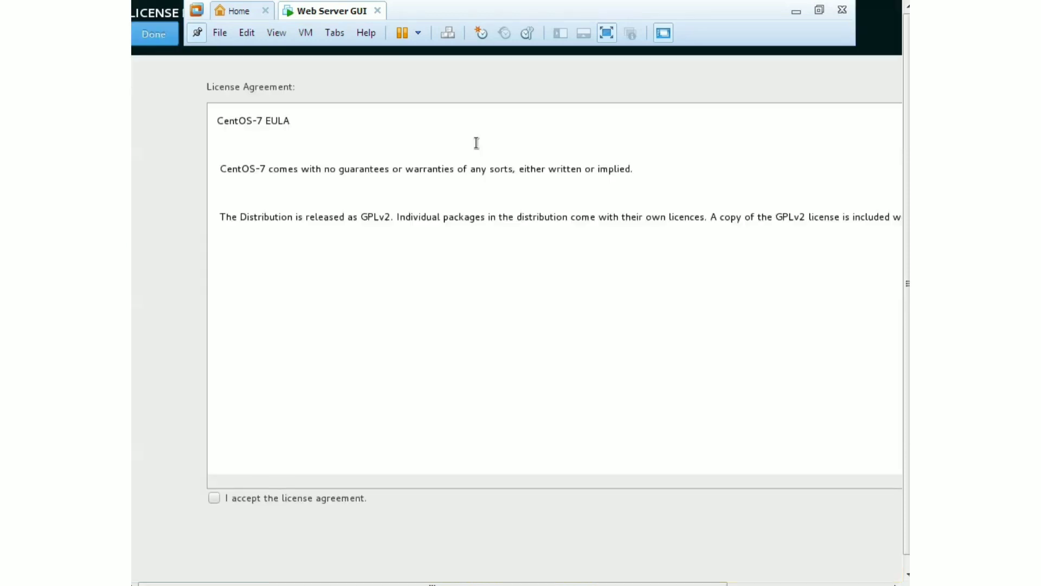
left_click(212, 499)
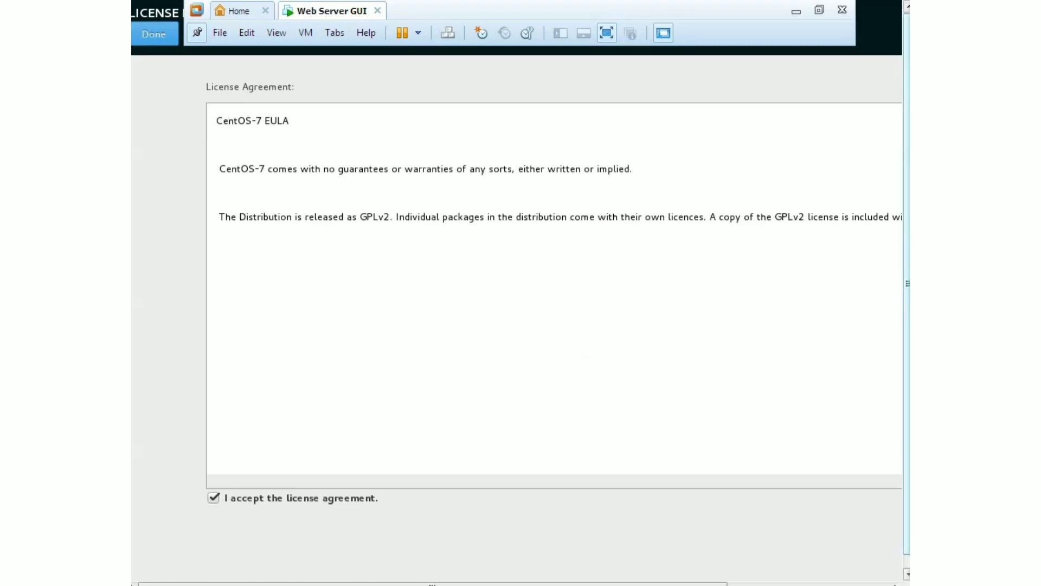
left_click(907, 574)
left_click_drag(907, 336, 907, 322)
left_click(143, 34)
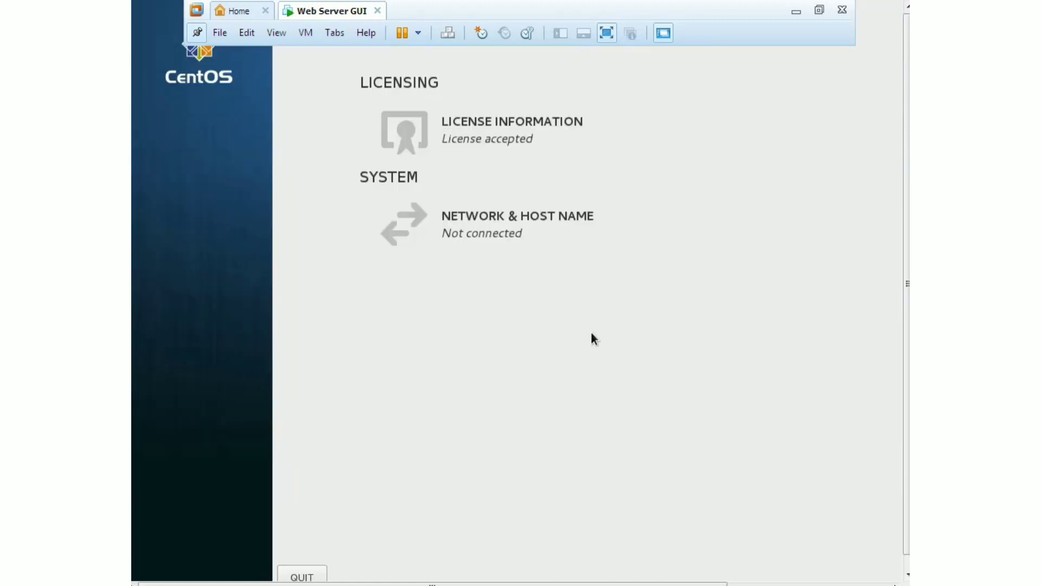
left_click_drag(907, 379, 907, 395)
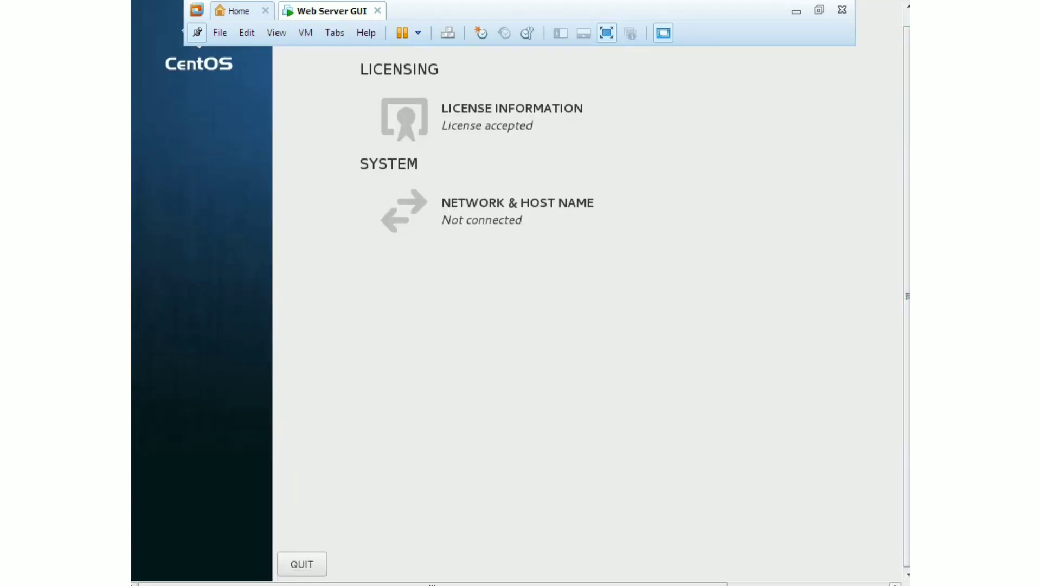
left_click_drag(683, 584, 845, 584)
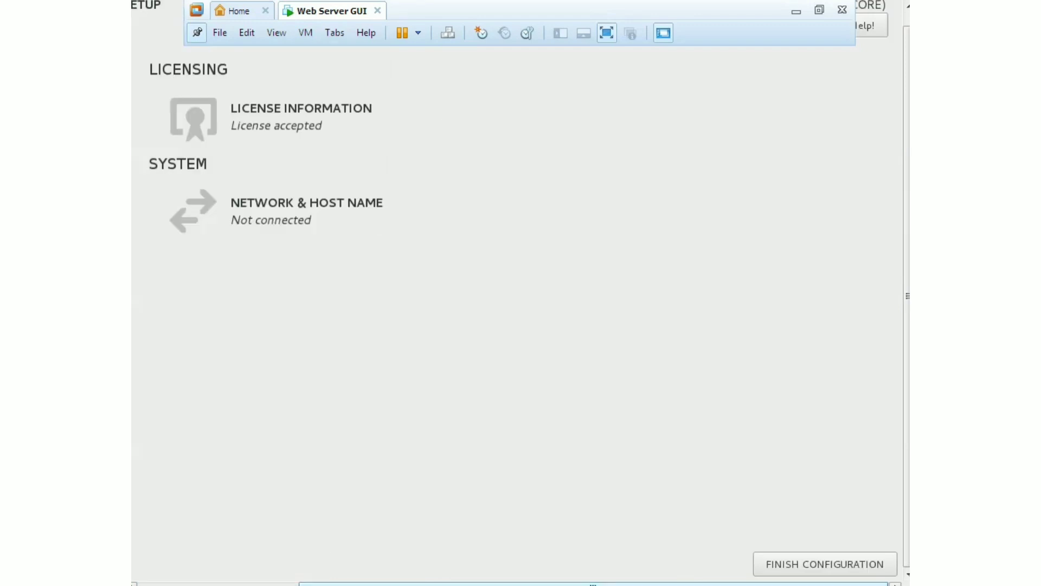
left_click(837, 567)
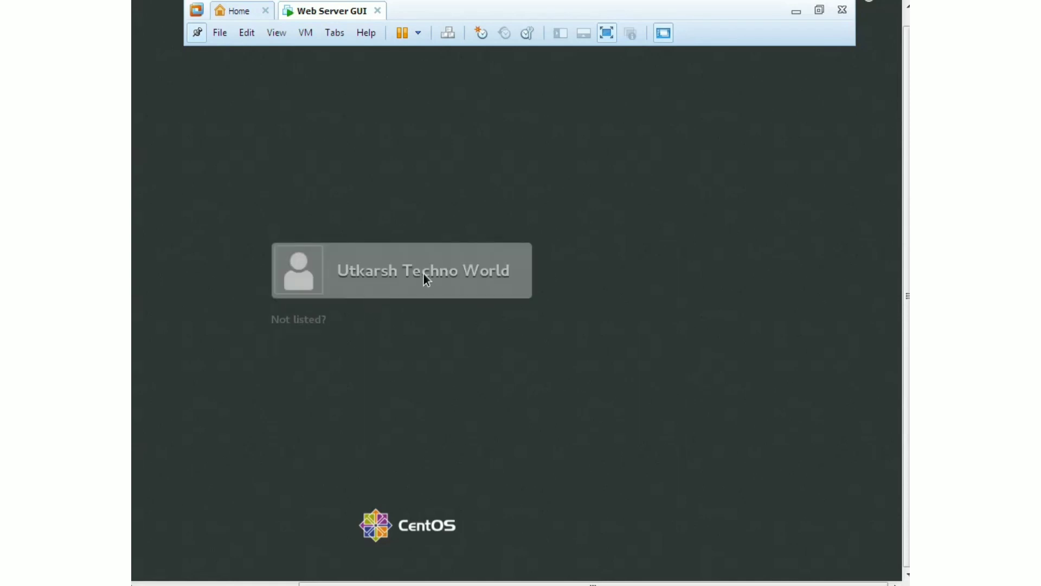
Sign in as the new user, re-entering the password after the first attempt fails
left_click(419, 268)
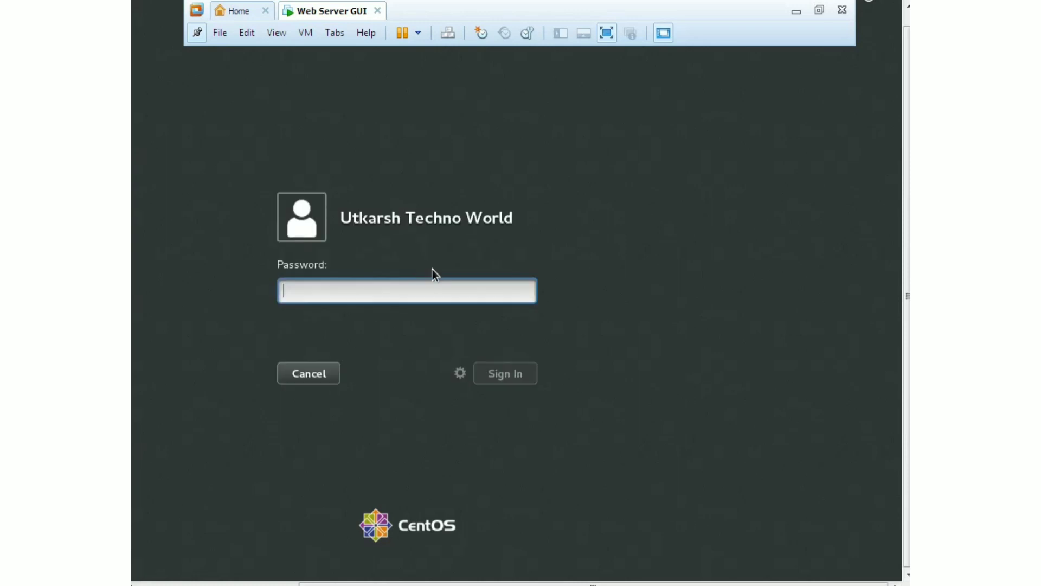
type("••")
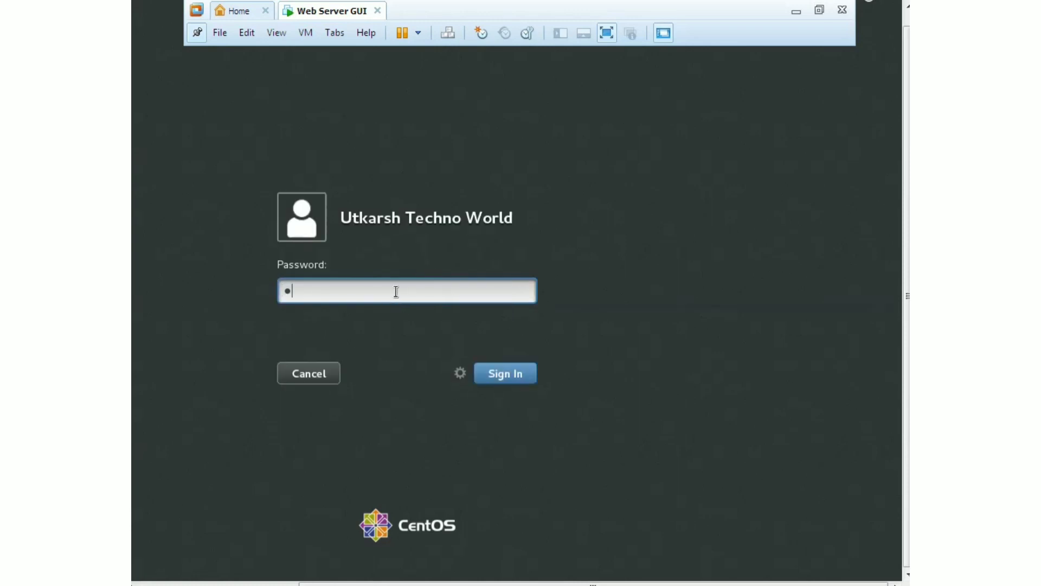
type("•••••••••")
key("Return")
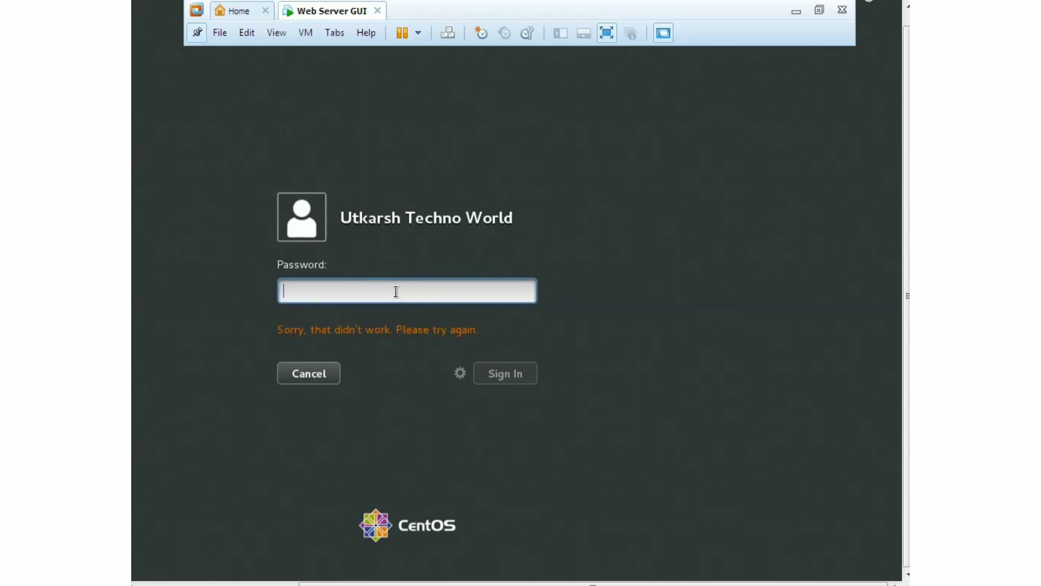
type("••••")
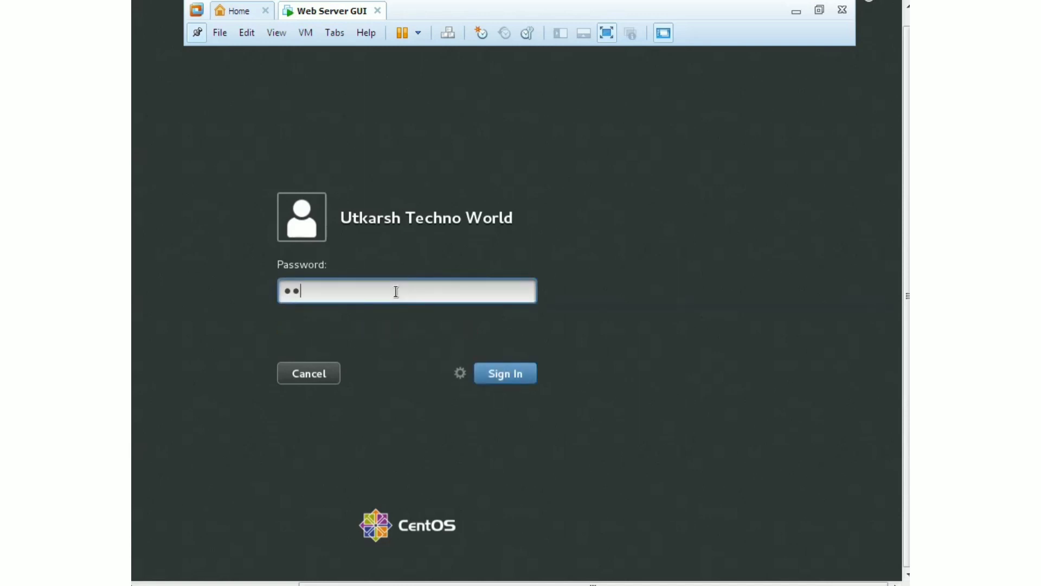
type("••••••")
key("Return")
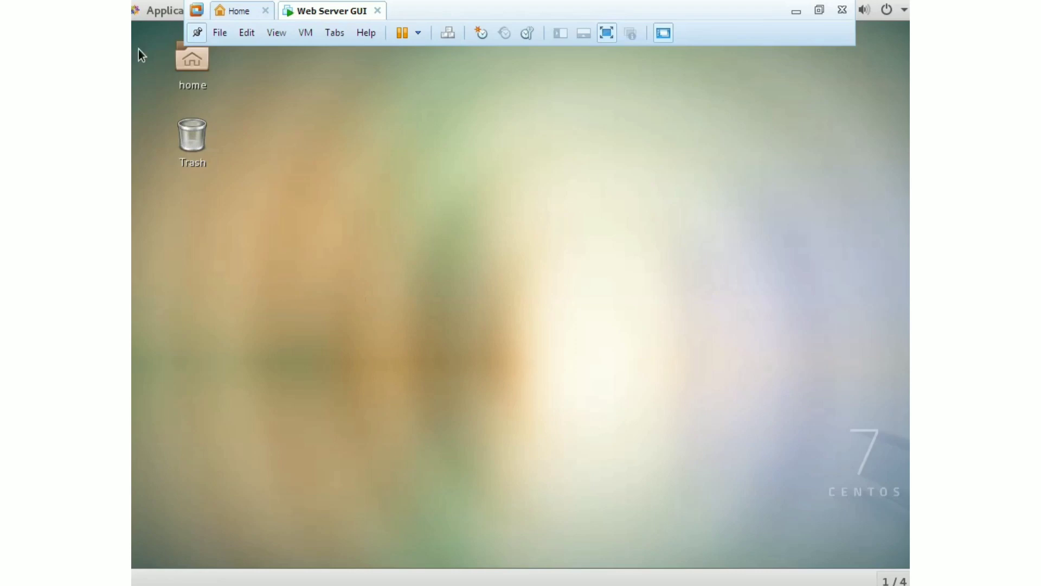
Show the Applications menu's Office category with LibreOffice Calc and Writer
left_click(164, 12)
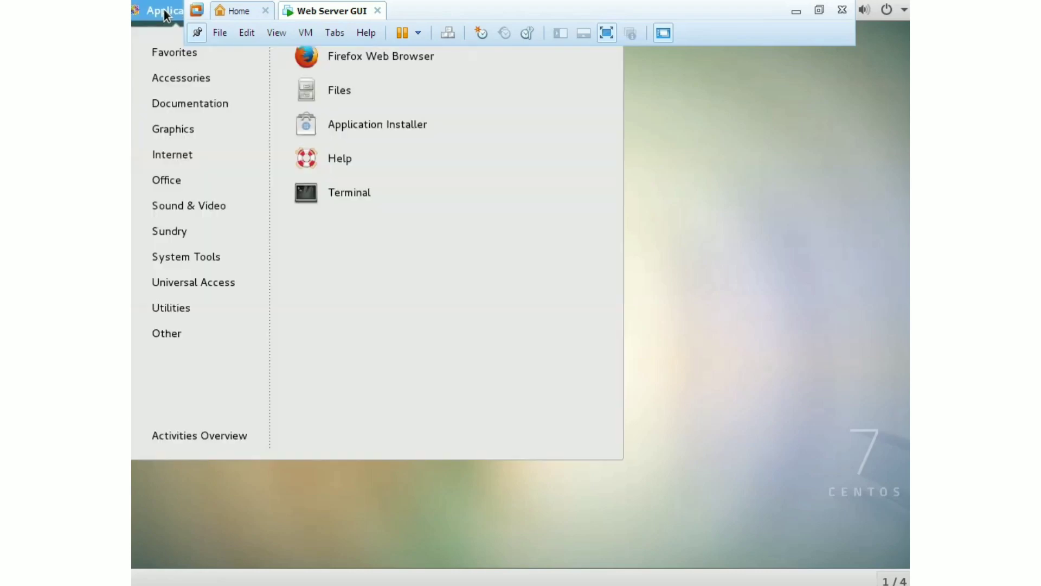
mouse_move(201, 210)
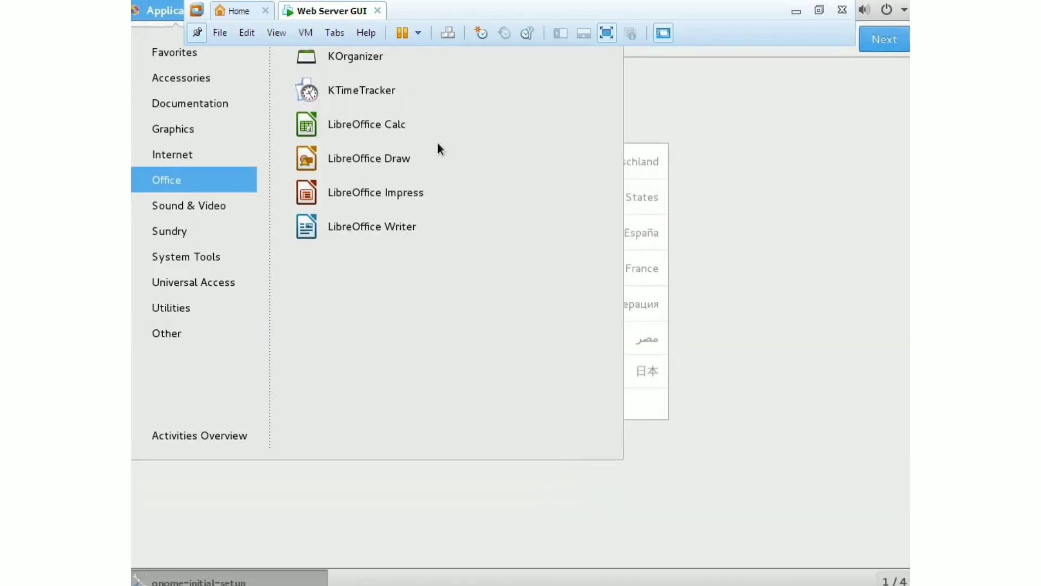
Keep English language and English (US) keyboard, and skip online accounts
left_click(869, 90)
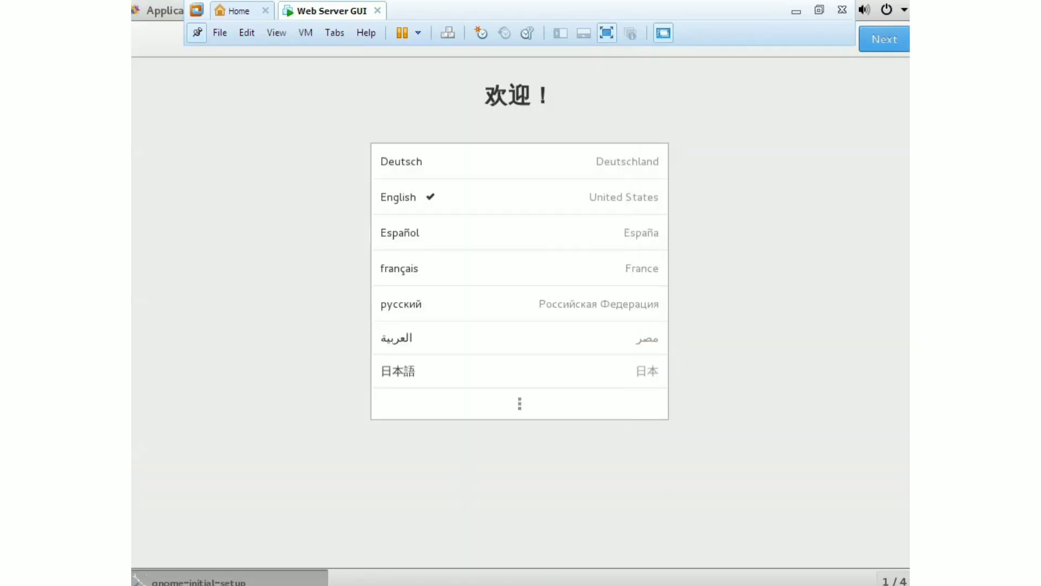
left_click(892, 41)
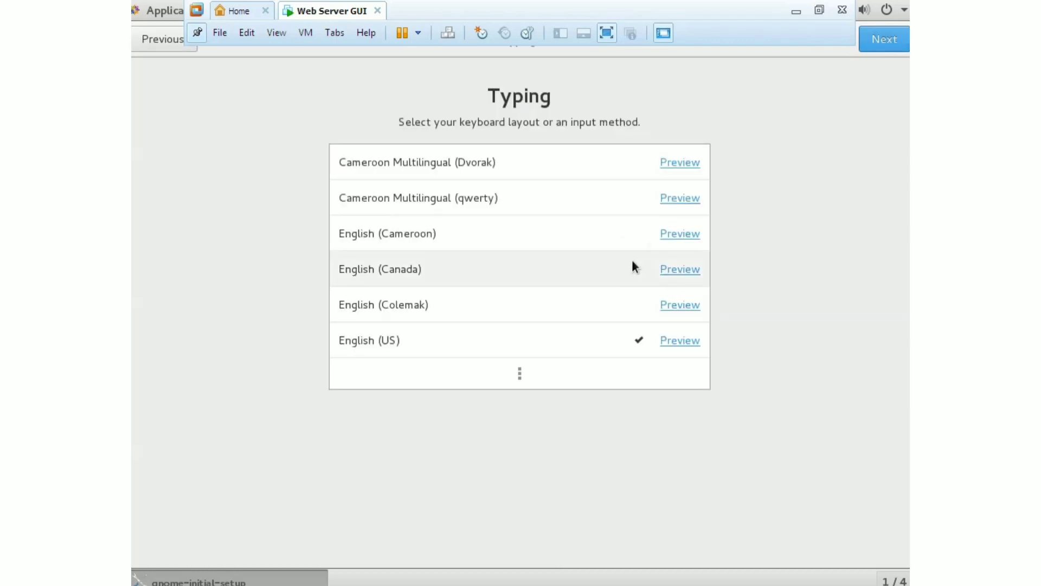
left_click(892, 39)
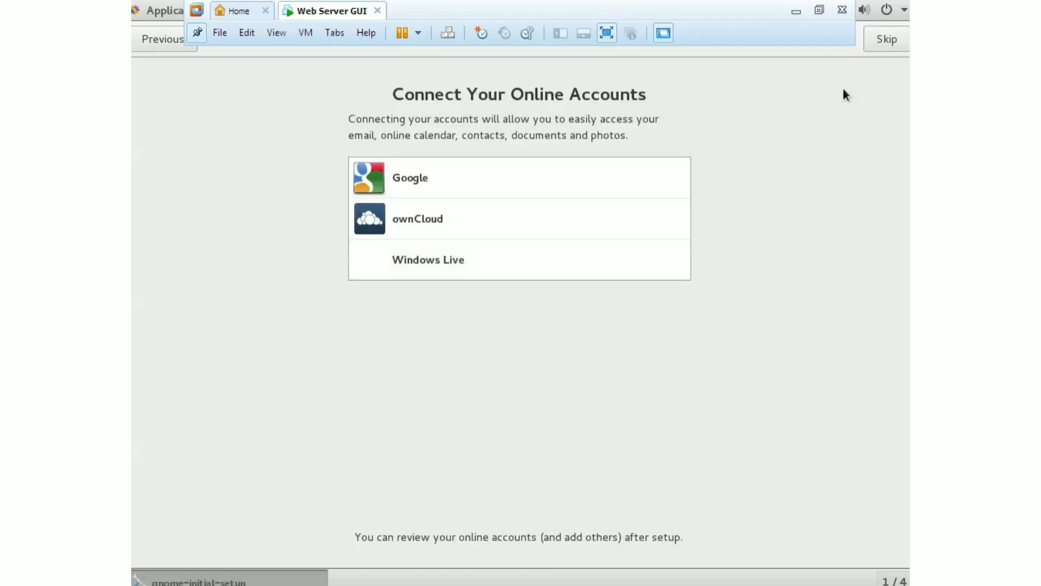
left_click(885, 40)
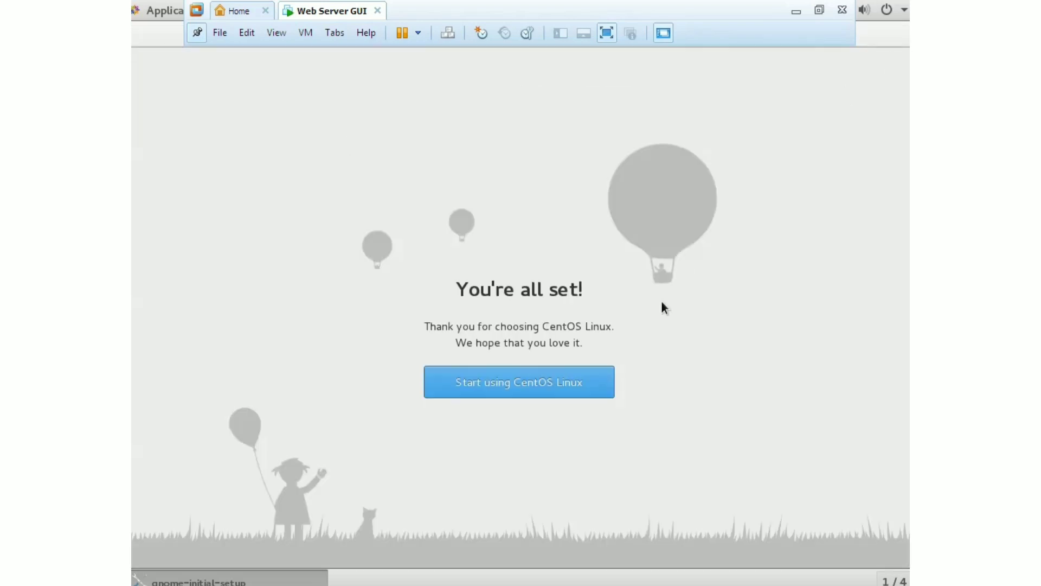